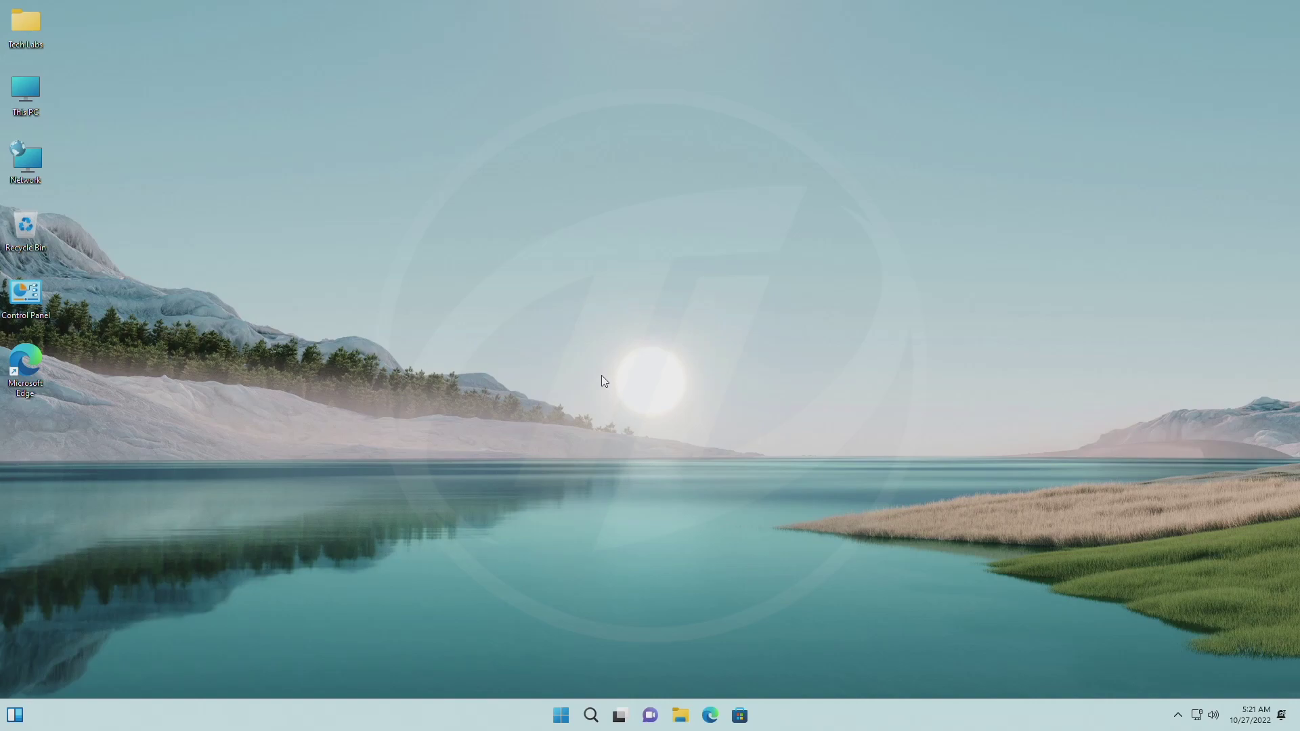
Step: Check the Windows version, then download ViVeTool-v0.3.2.zip from the ViVe GitHub releases page
{"action": "key", "text": "super"}
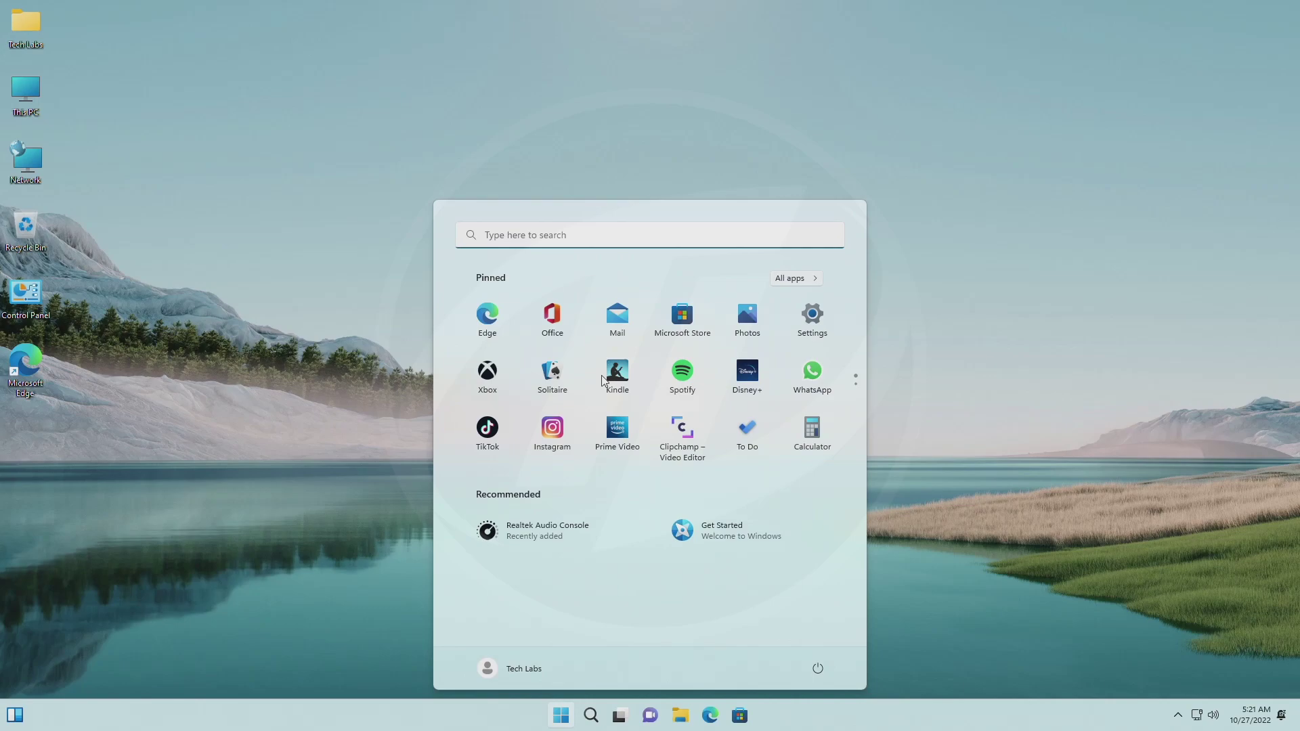
{"action": "type", "text": "winve"}
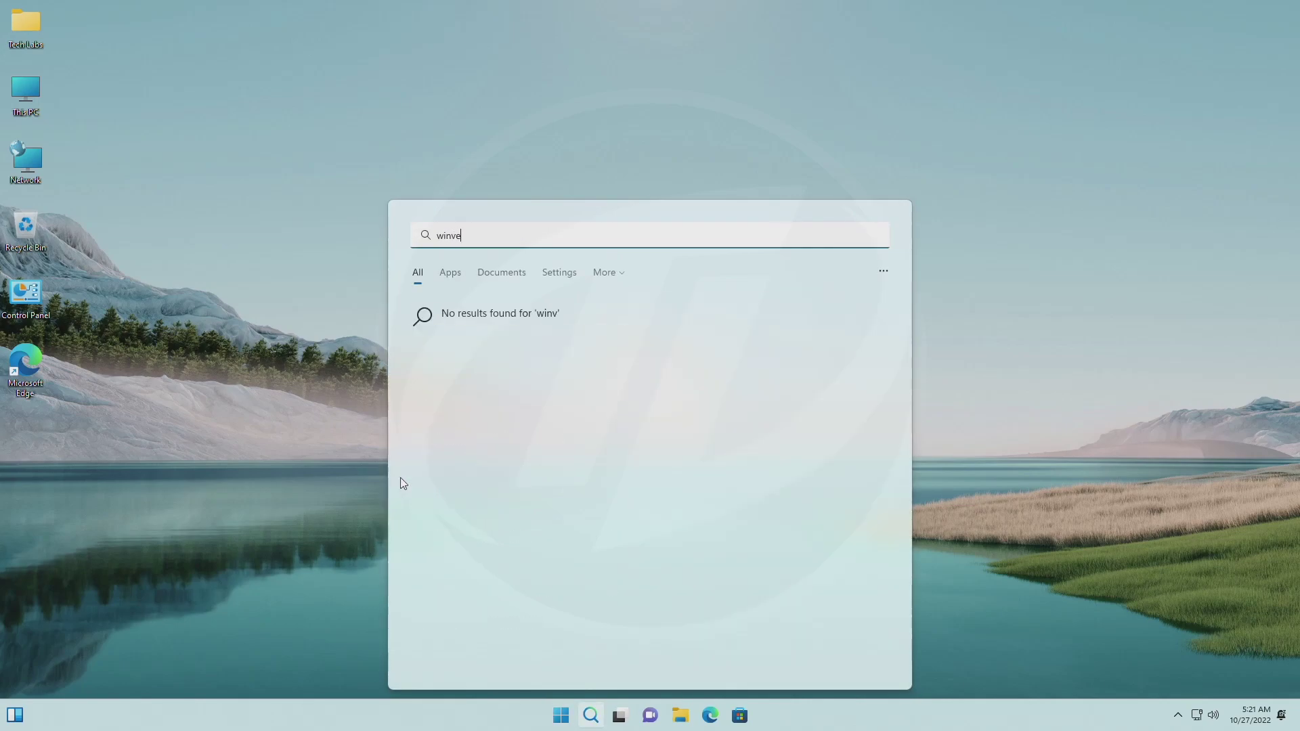
{"action": "type", "text": "r"}
{"action": "key", "text": "Return"}
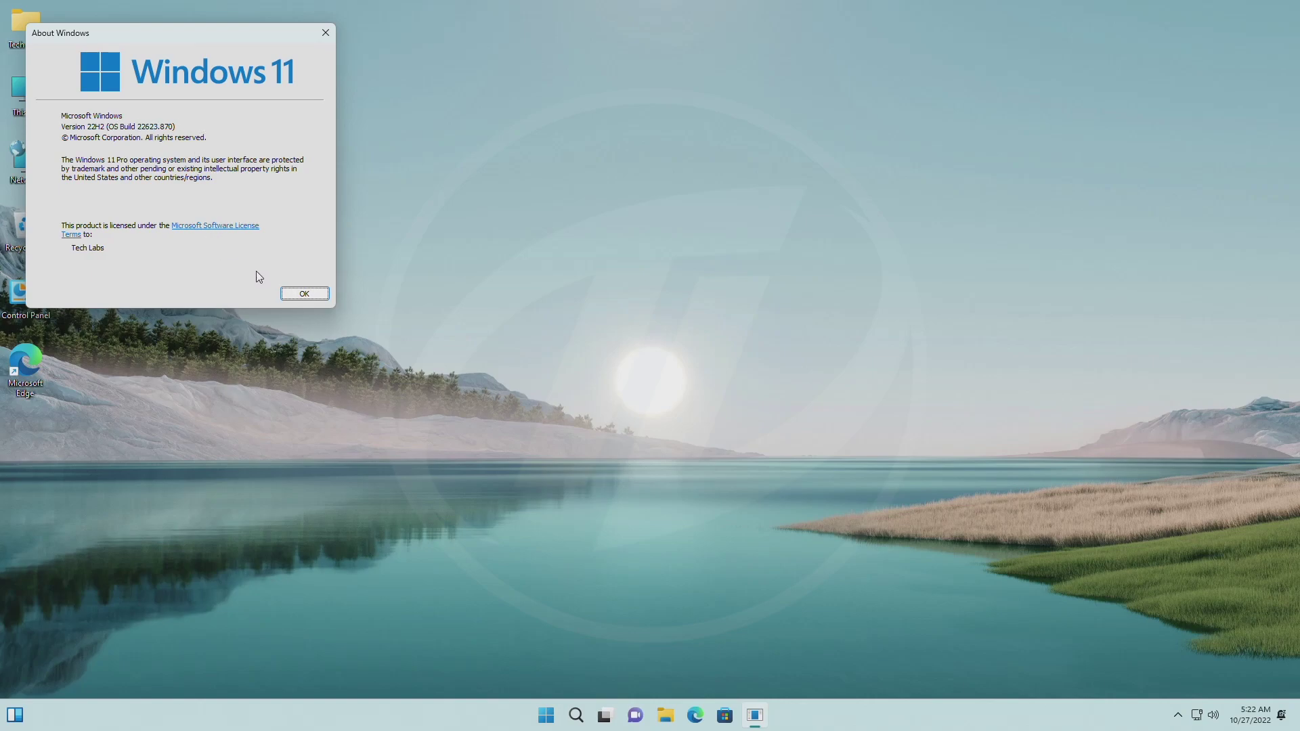
{"action": "left_click", "coordinate": [304, 293]}
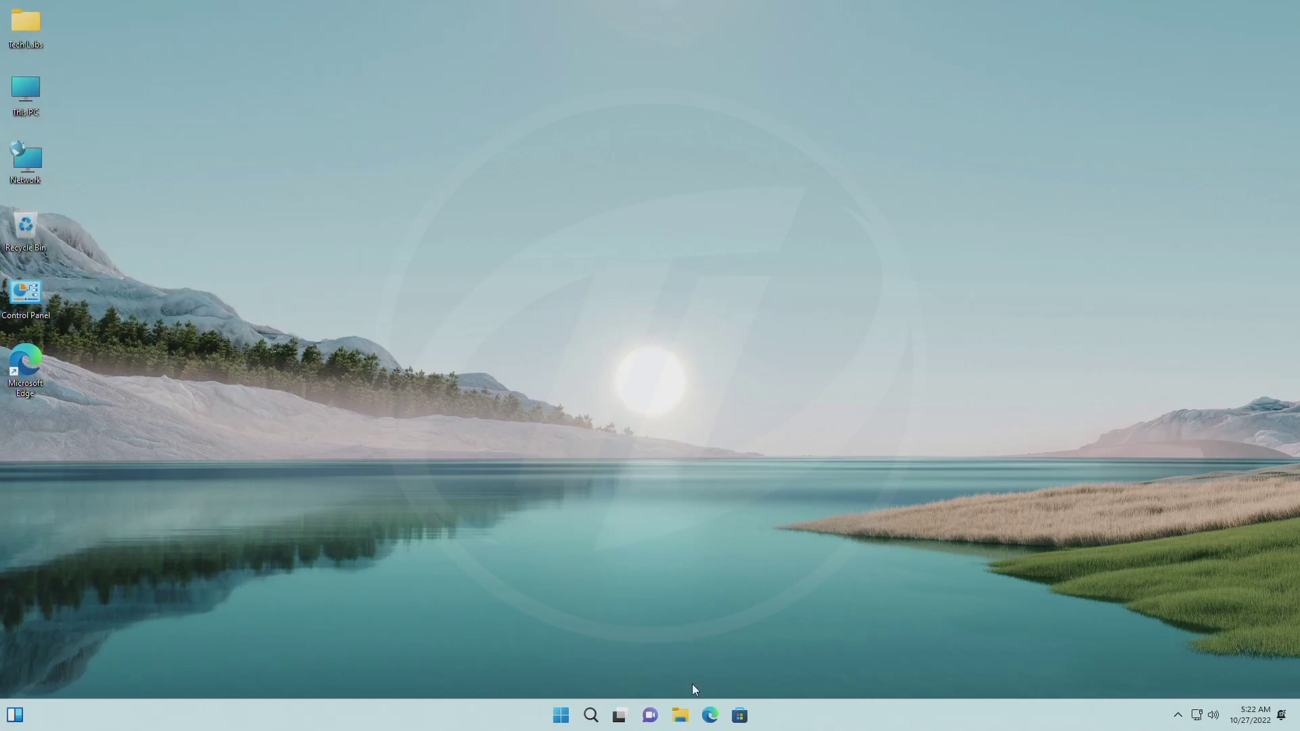
{"action": "left_click", "coordinate": [710, 715]}
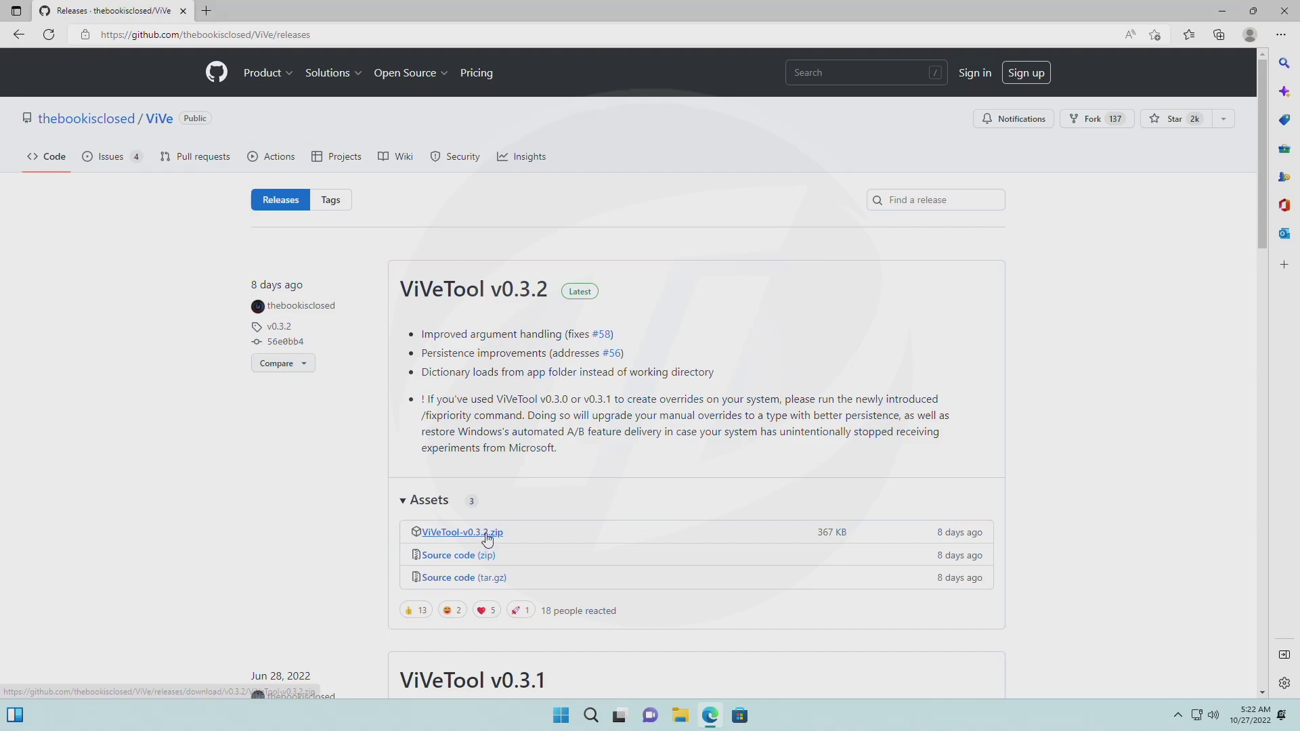
{"action": "left_click", "coordinate": [462, 532]}
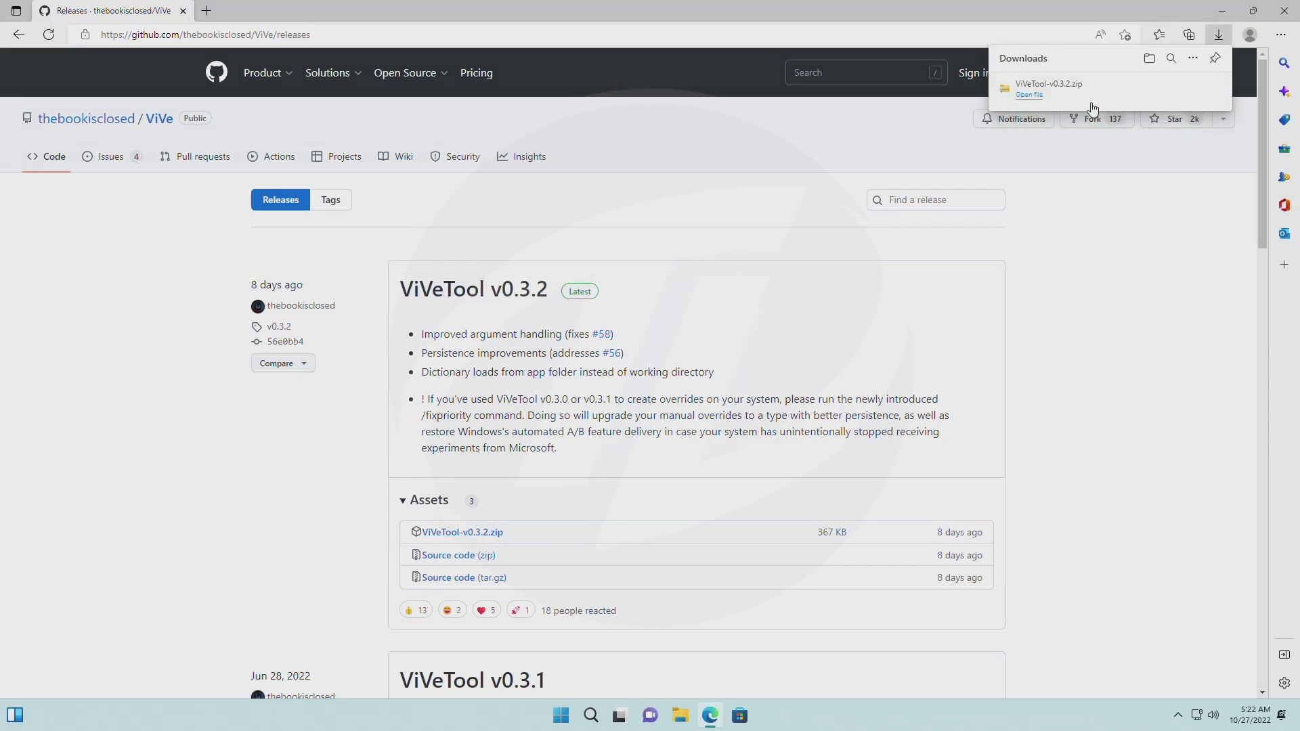
Step: Close Edge and start Extract All on the ViVeTool zip in Downloads
{"action": "left_click", "coordinate": [1255, 10]}
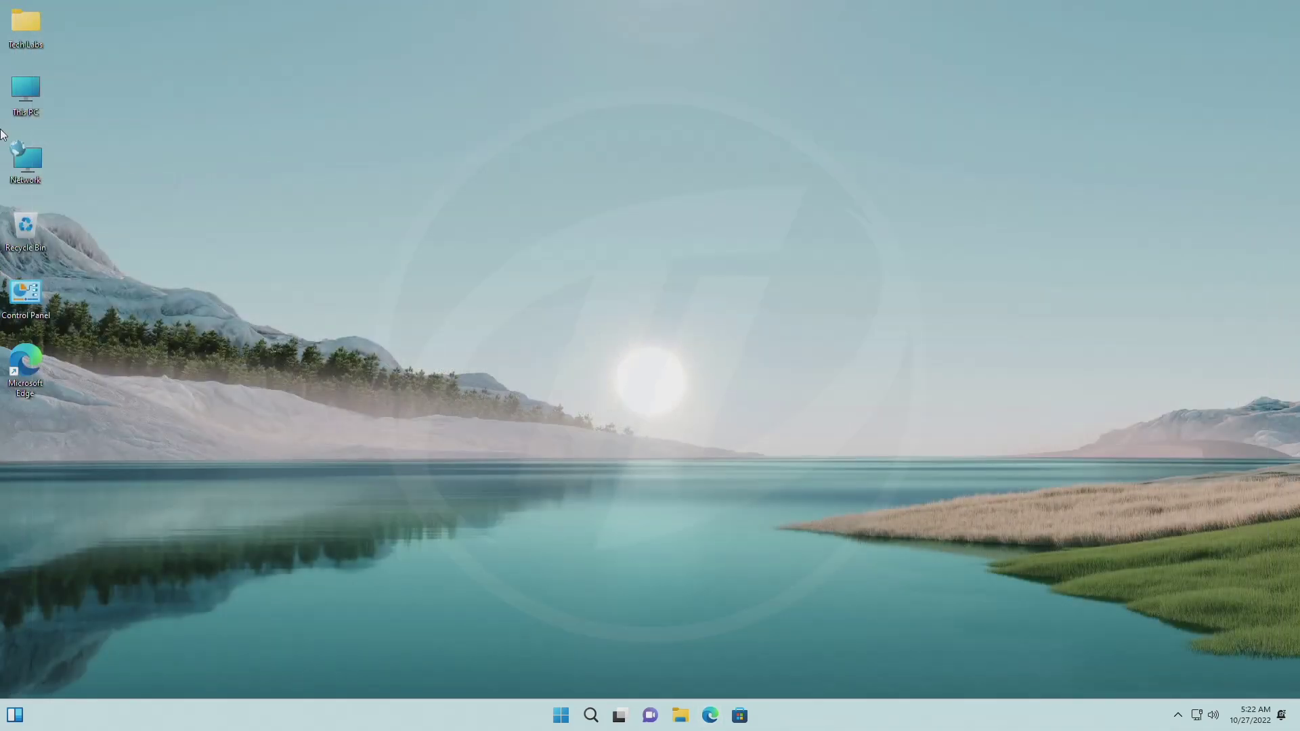
{"action": "double_click", "coordinate": [16, 110]}
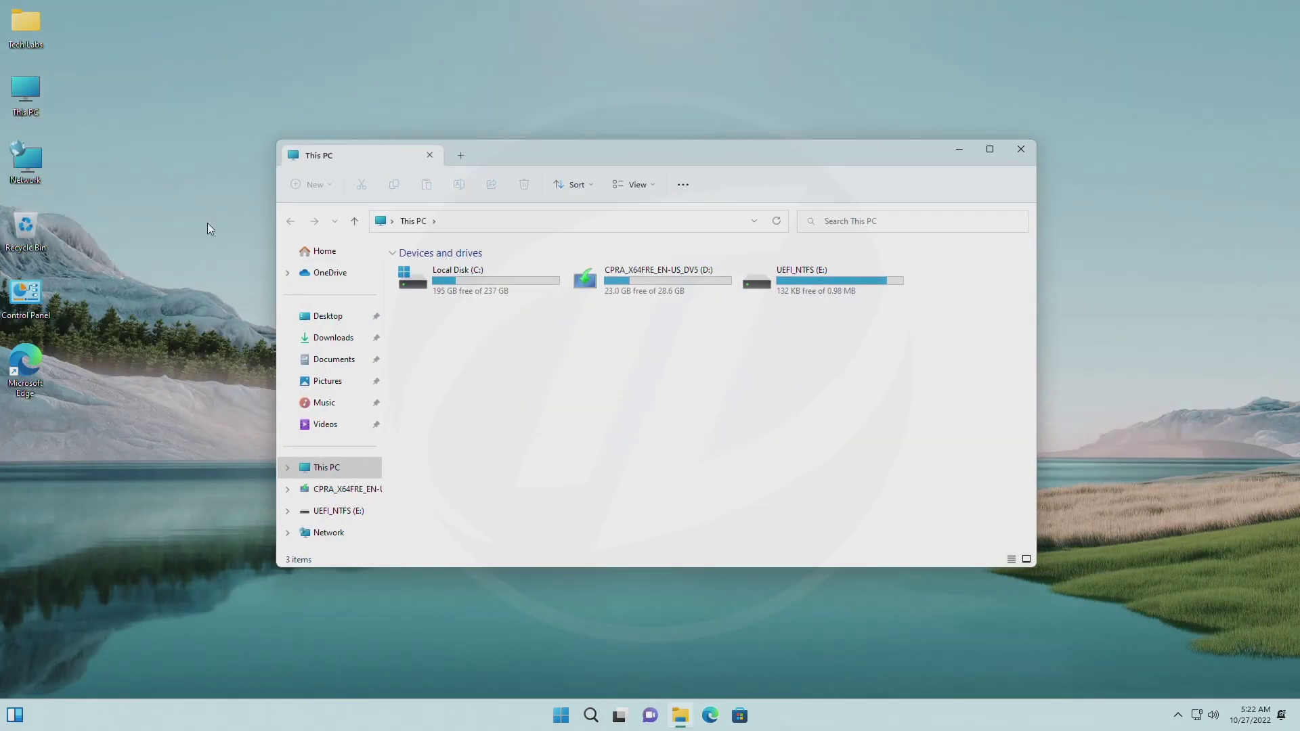
{"action": "left_click", "coordinate": [334, 337]}
{"action": "left_click", "coordinate": [435, 290]}
{"action": "right_click", "coordinate": [447, 289]}
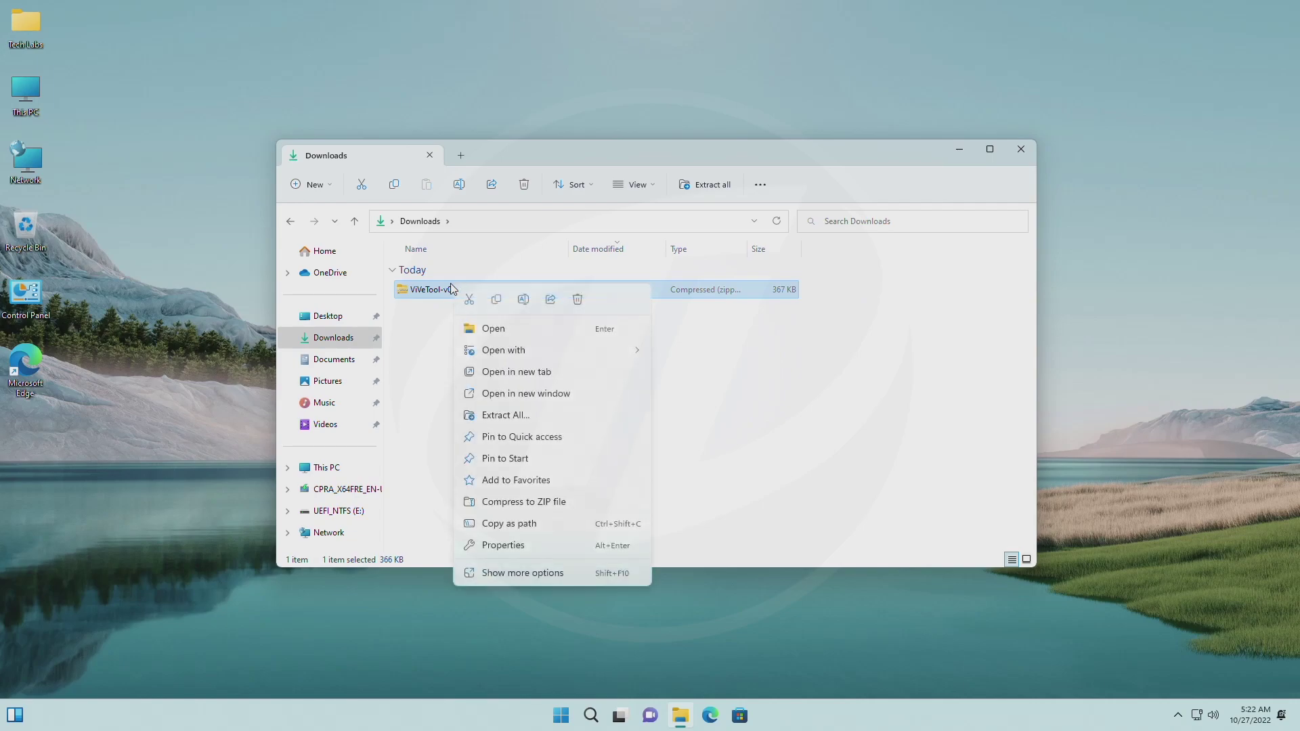
{"action": "left_click", "coordinate": [504, 414]}
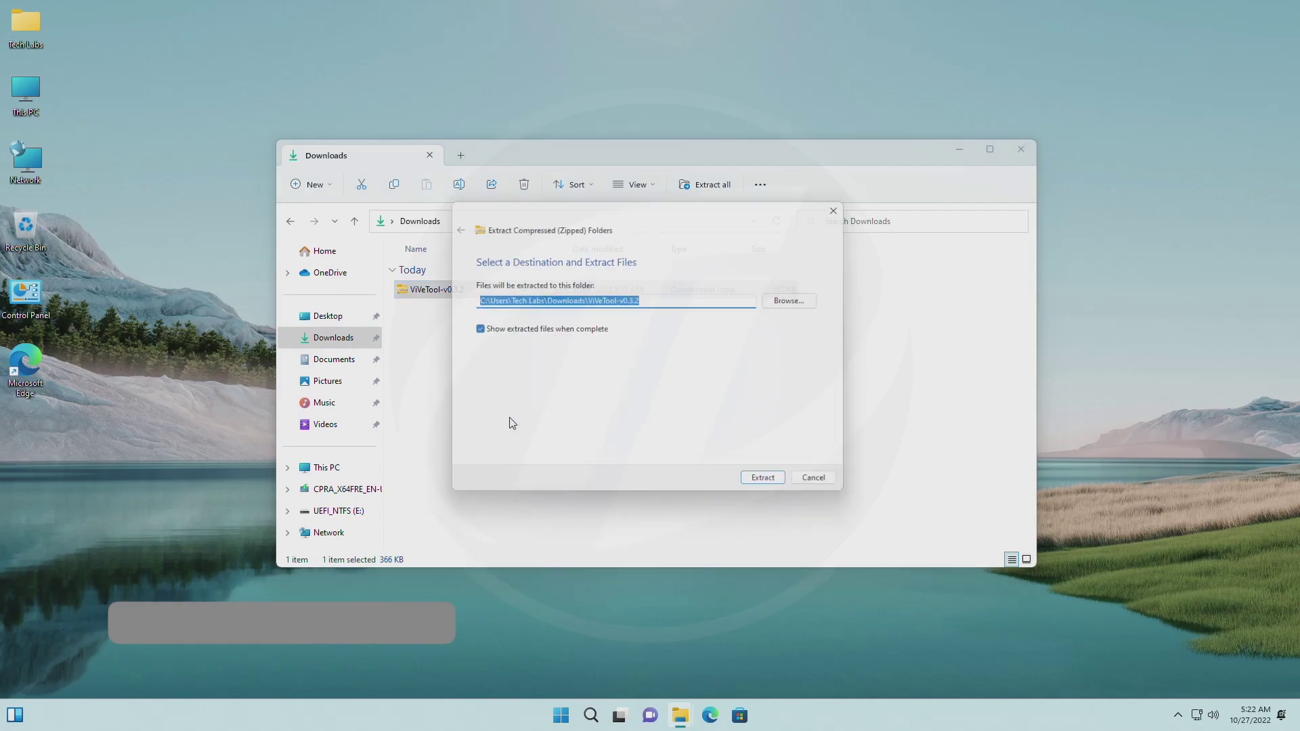
Step: Browse to C:\Windows\System32 and select it as the extraction destination
{"action": "left_click", "coordinate": [800, 299]}
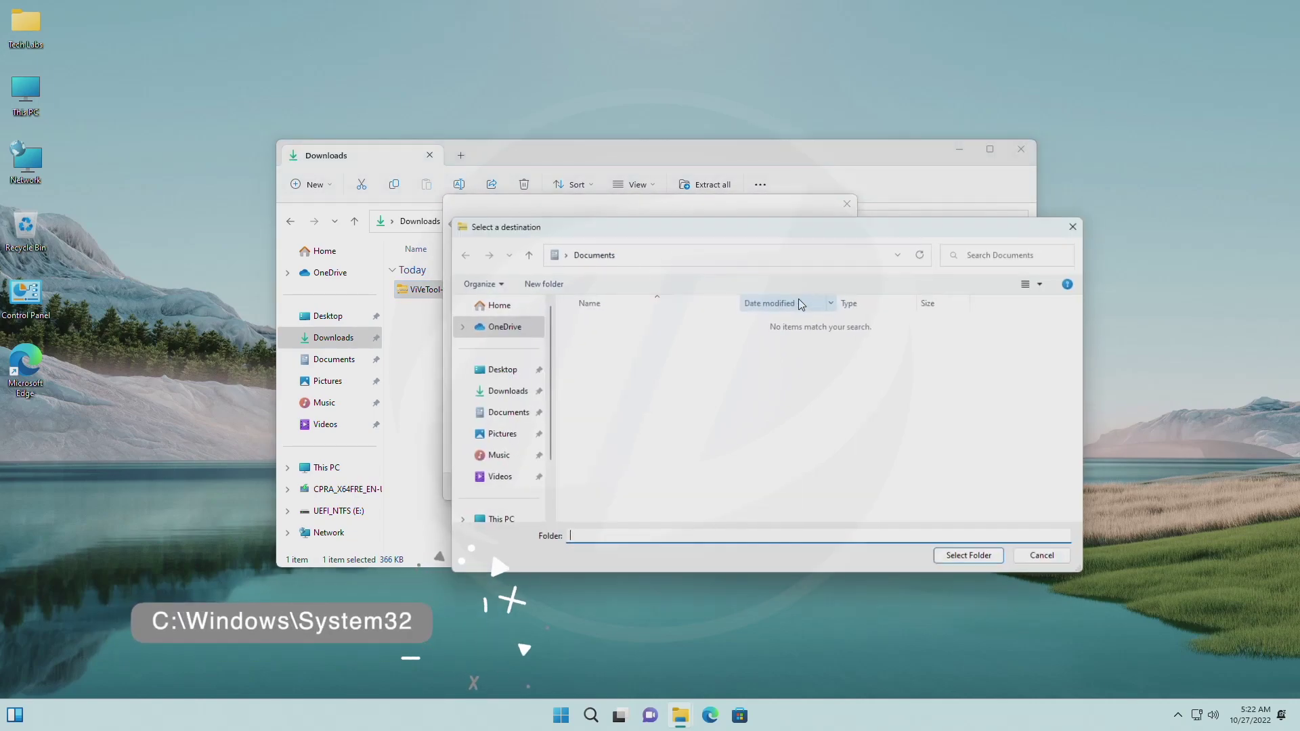
{"action": "left_click", "coordinate": [498, 520]}
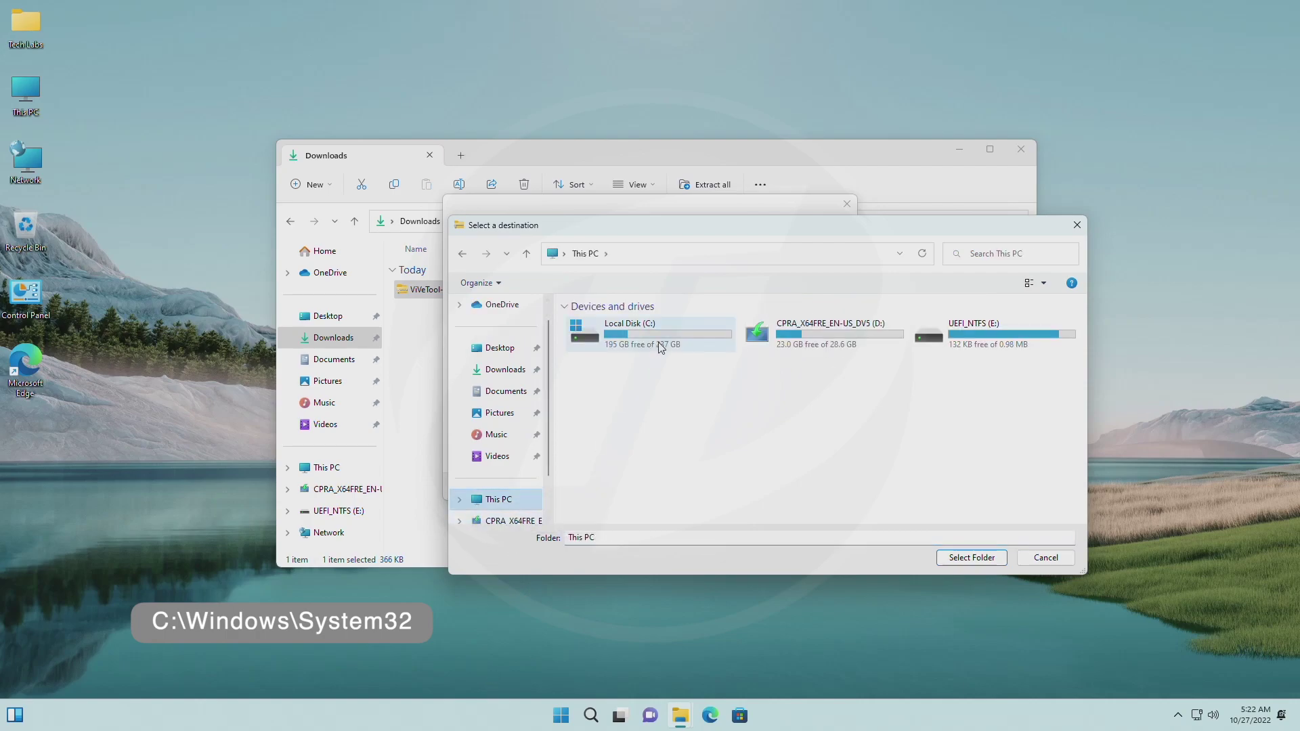
{"action": "double_click", "coordinate": [651, 331]}
{"action": "double_click", "coordinate": [613, 432]}
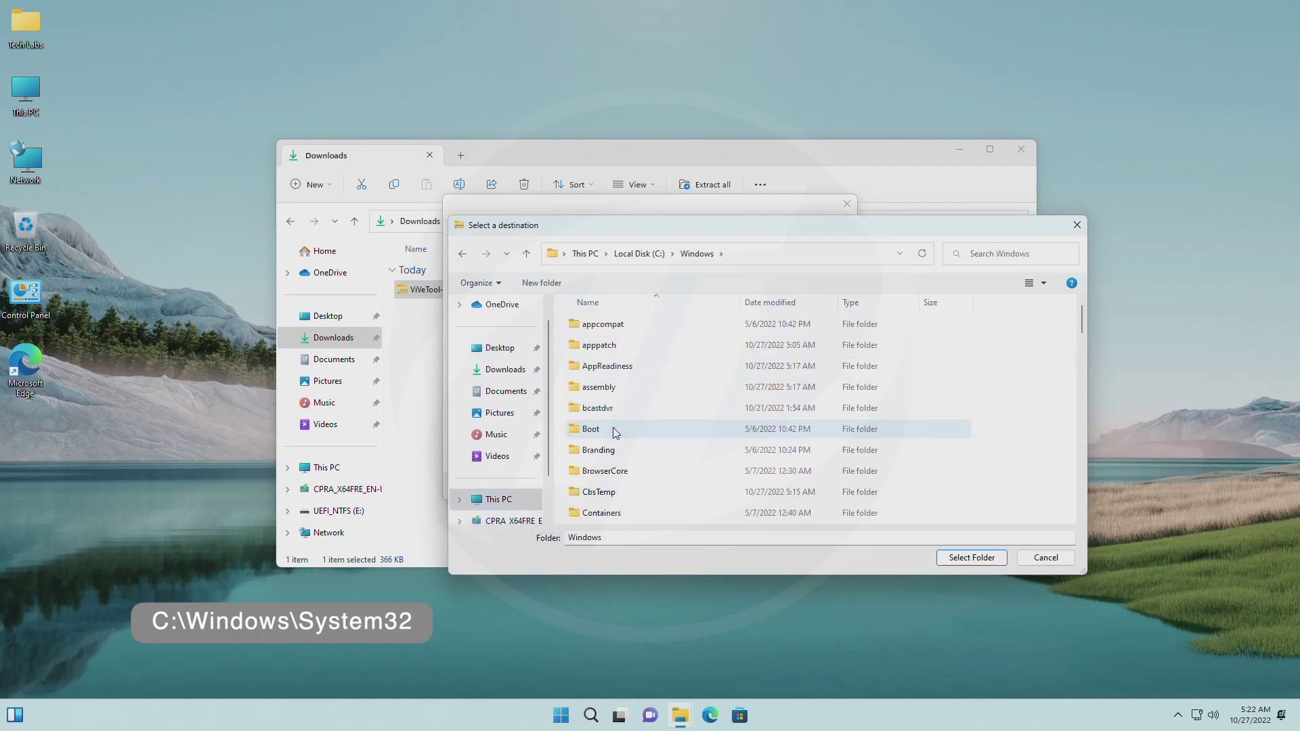
{"action": "scroll", "coordinate": [613, 432], "scroll_direction": "down", "scroll_amount": 10}
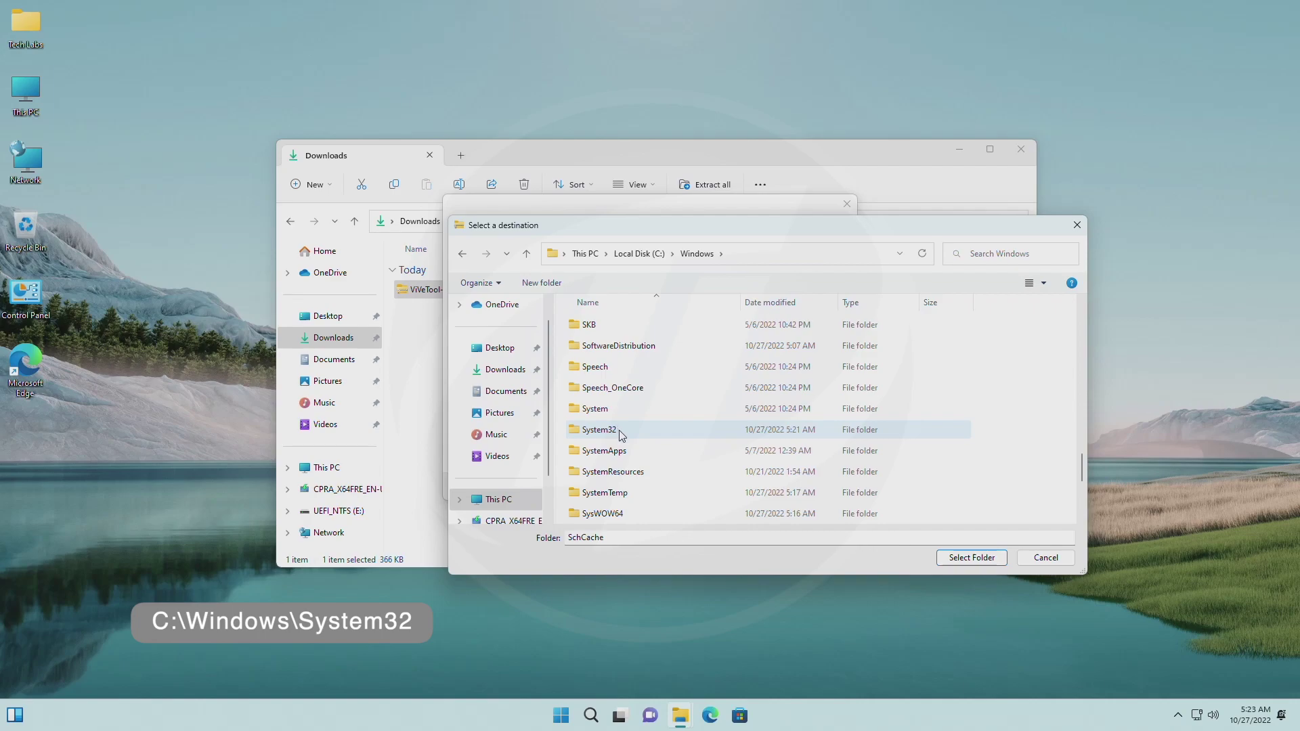
{"action": "left_click", "coordinate": [620, 429]}
Step: Extract ViVeTool into System32, granting administrator permission for all items, then close that window
{"action": "left_click", "coordinate": [971, 557]}
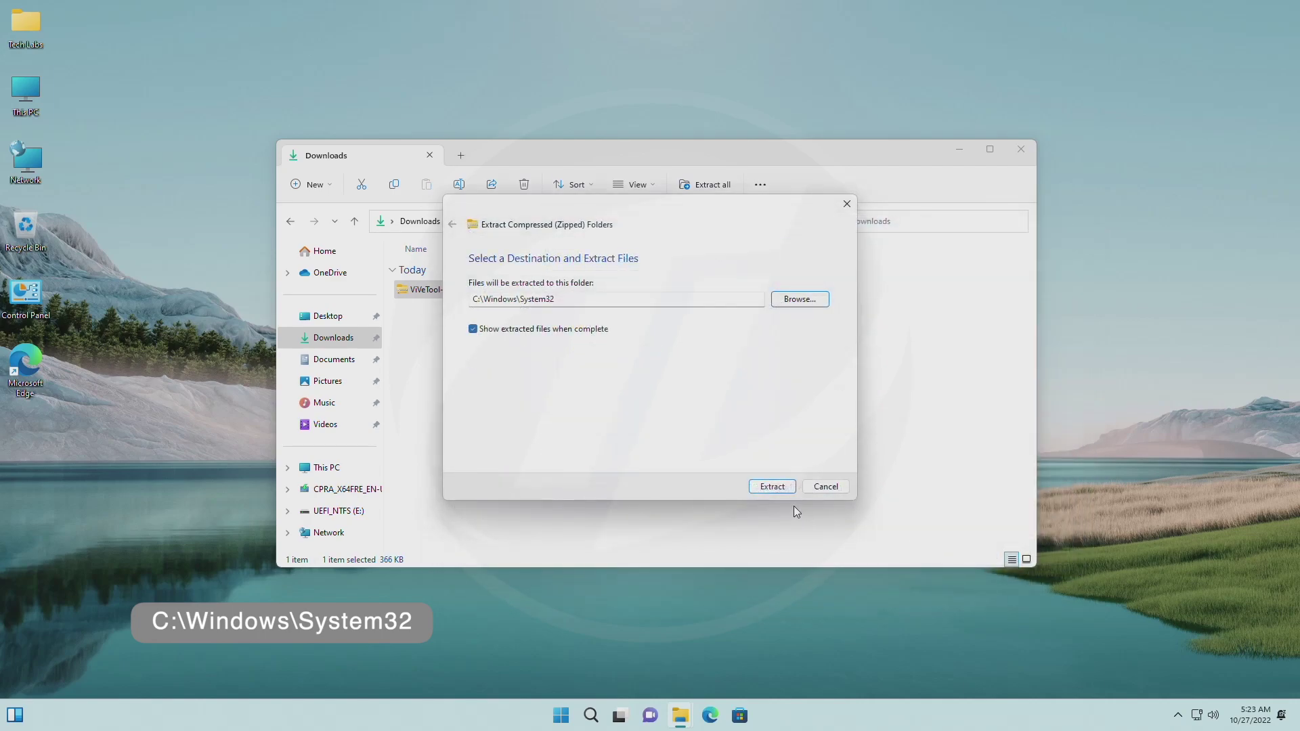
{"action": "left_click", "coordinate": [771, 487]}
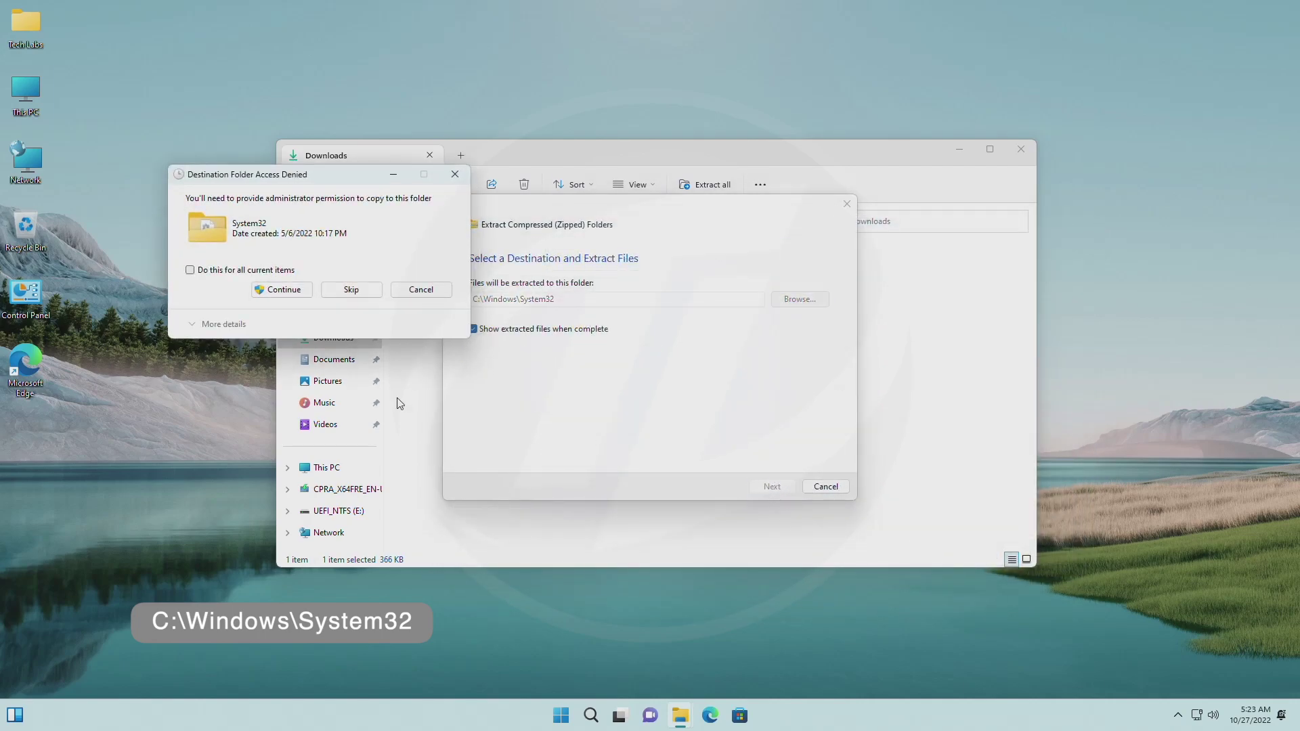
{"action": "left_click", "coordinate": [190, 270]}
{"action": "left_click", "coordinate": [278, 289]}
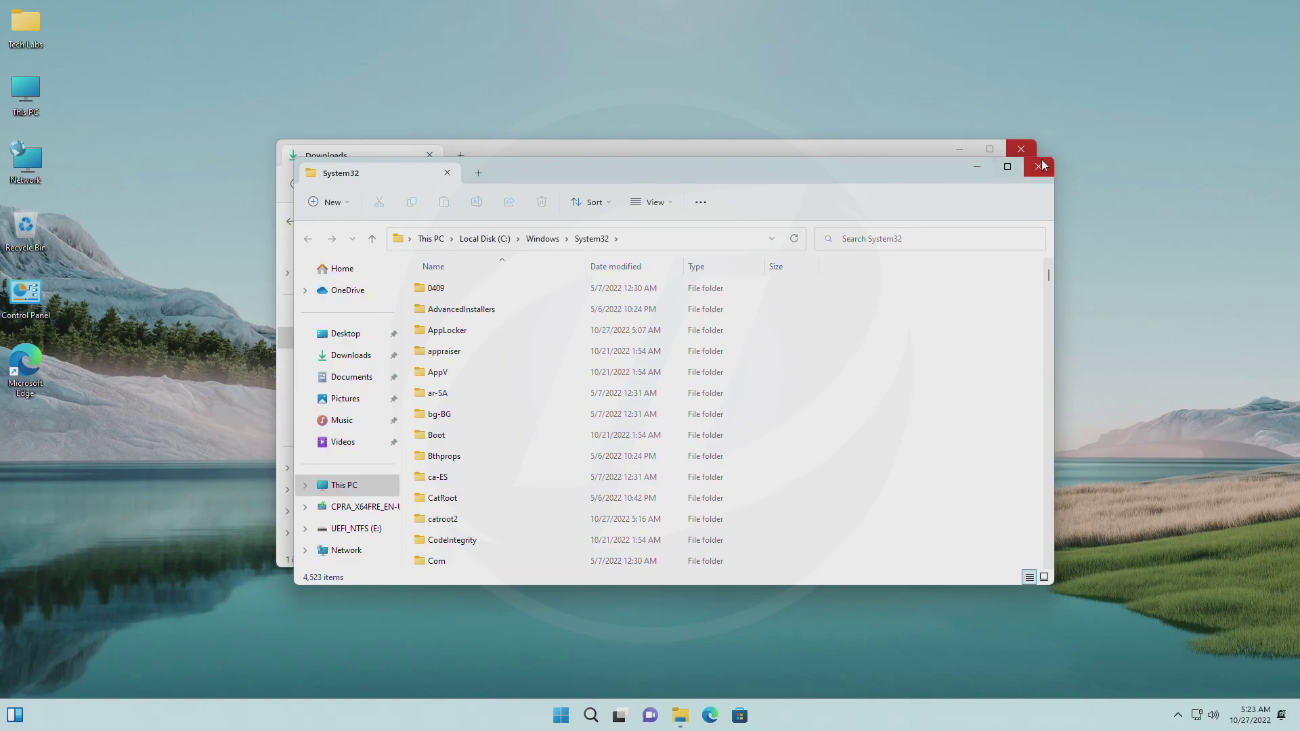
{"action": "left_click", "coordinate": [1037, 166]}
Step: Close Downloads and launch Command Prompt as administrator from Start, approving the UAC prompt
{"action": "left_click", "coordinate": [1021, 149]}
{"action": "key", "text": "super"}
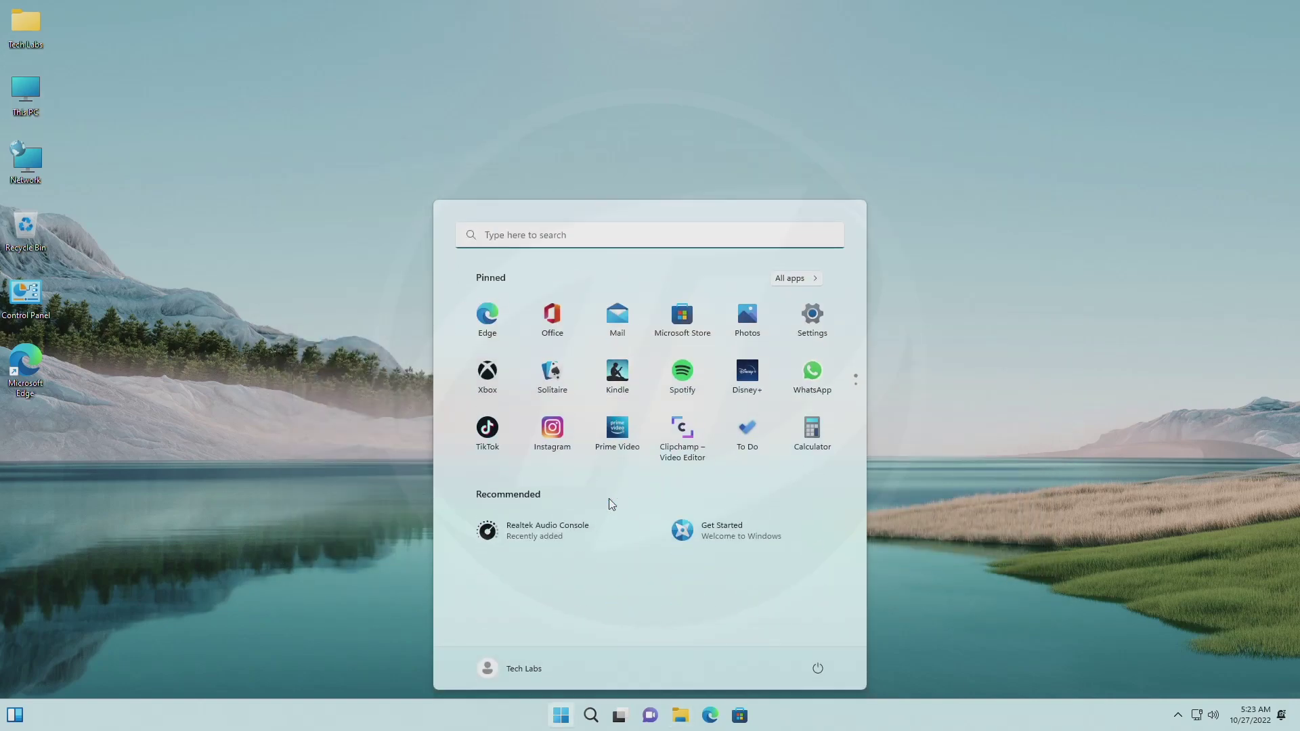
{"action": "type", "text": "cmd"}
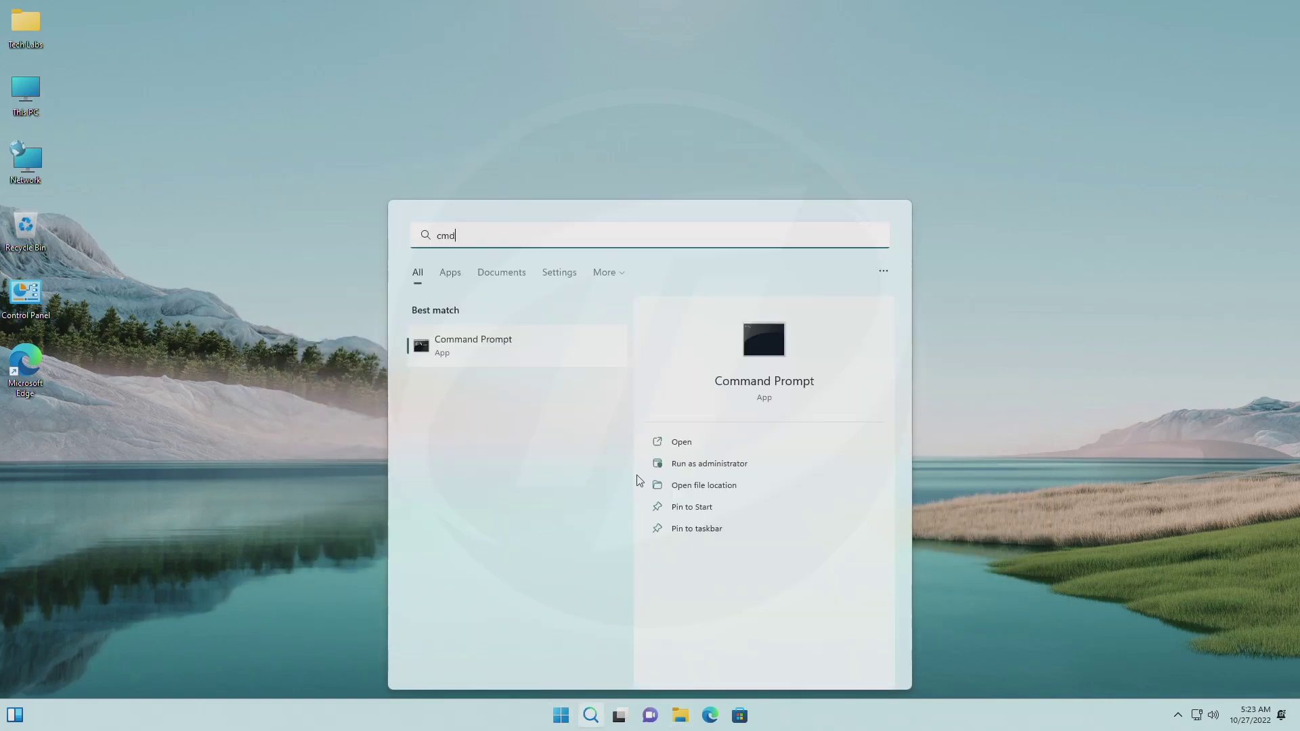
{"action": "left_click", "coordinate": [667, 463]}
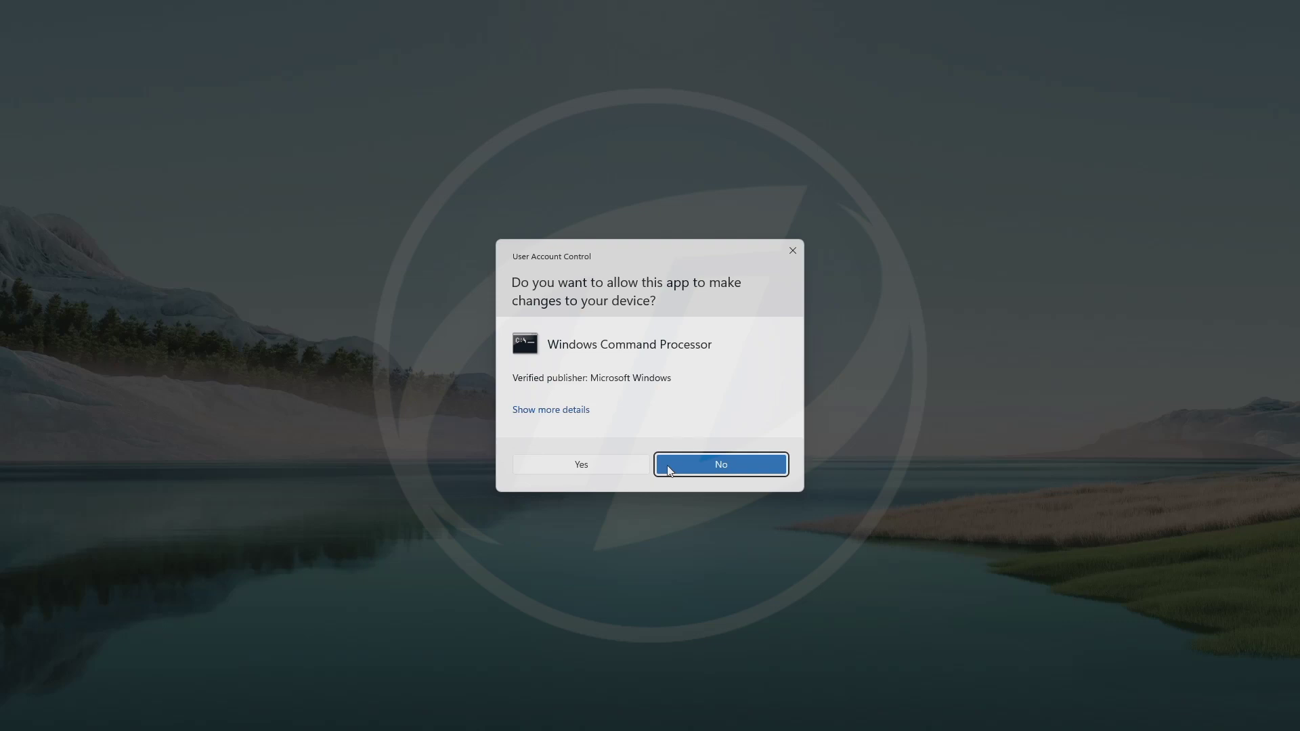
{"action": "key", "text": "Left"}
{"action": "key", "text": "Return"}
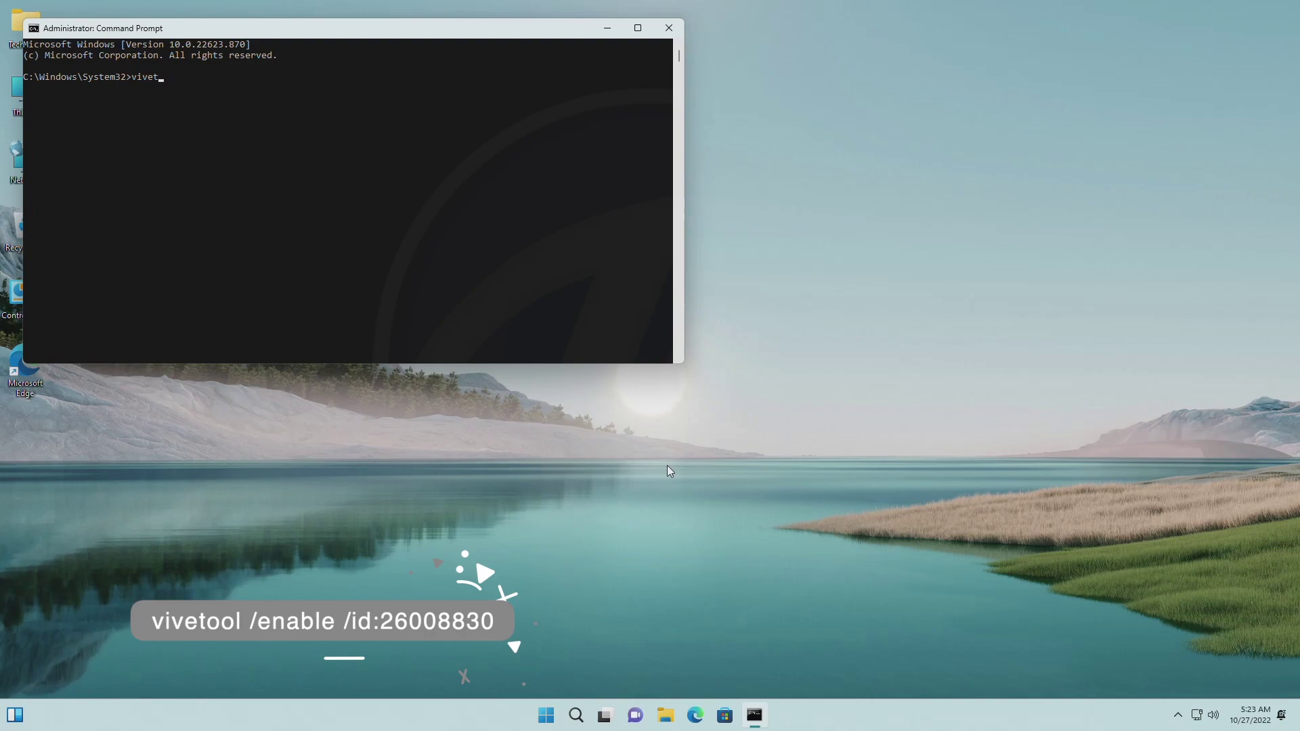
{"action": "type", "text": "vivetool /e"}
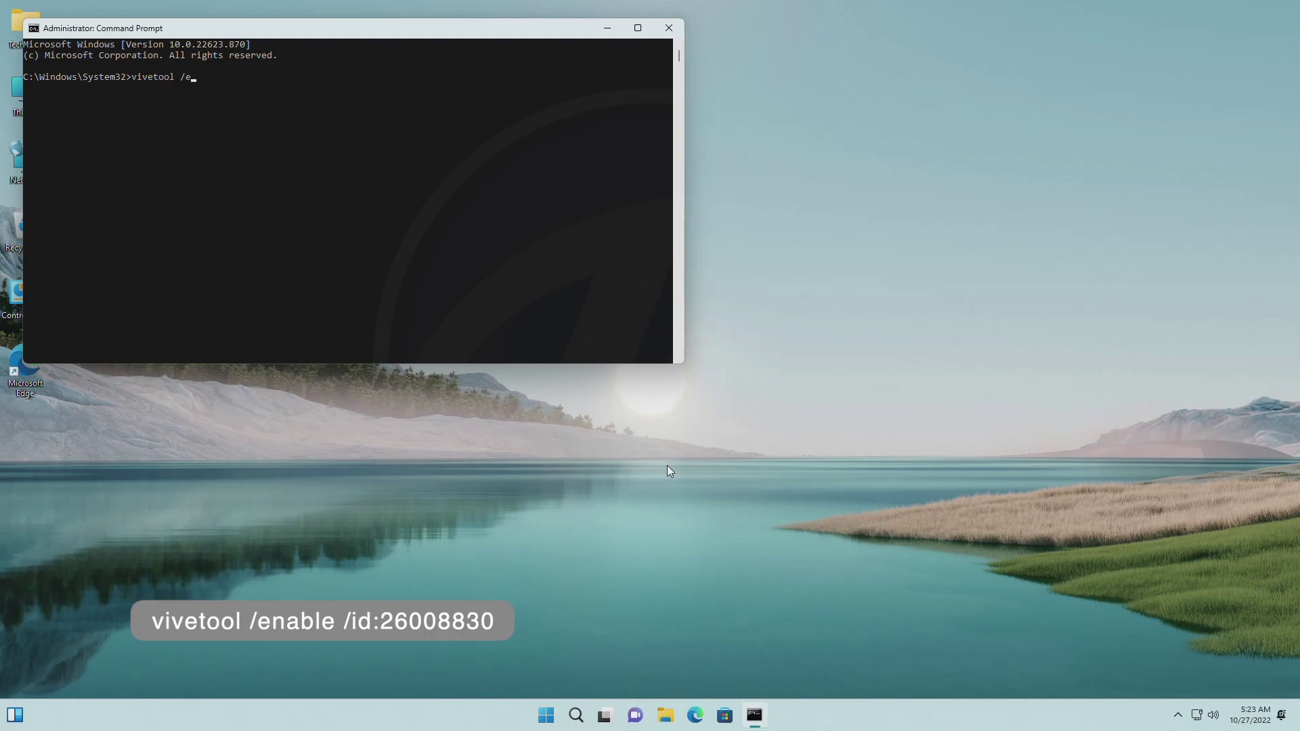
{"action": "type", "text": "nable /id:"}
{"action": "type", "text": "26"}
{"action": "type", "text": "008"}
{"action": "type", "text": "830"}
Step: Run vivetool /enable /id:26008830 in the elevated Command Prompt
{"action": "key", "text": "Return"}
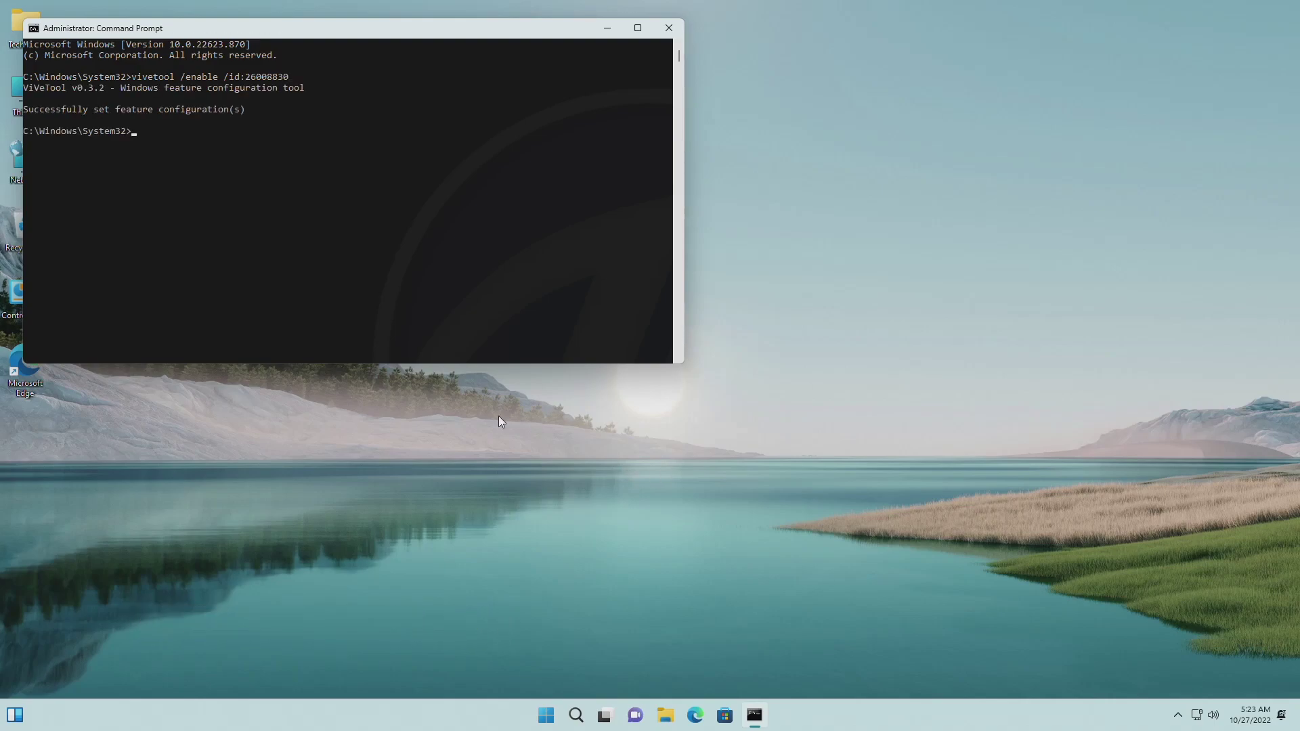
Step: Close Command Prompt and restart Windows from the Start menu power options
{"action": "left_click", "coordinate": [669, 27]}
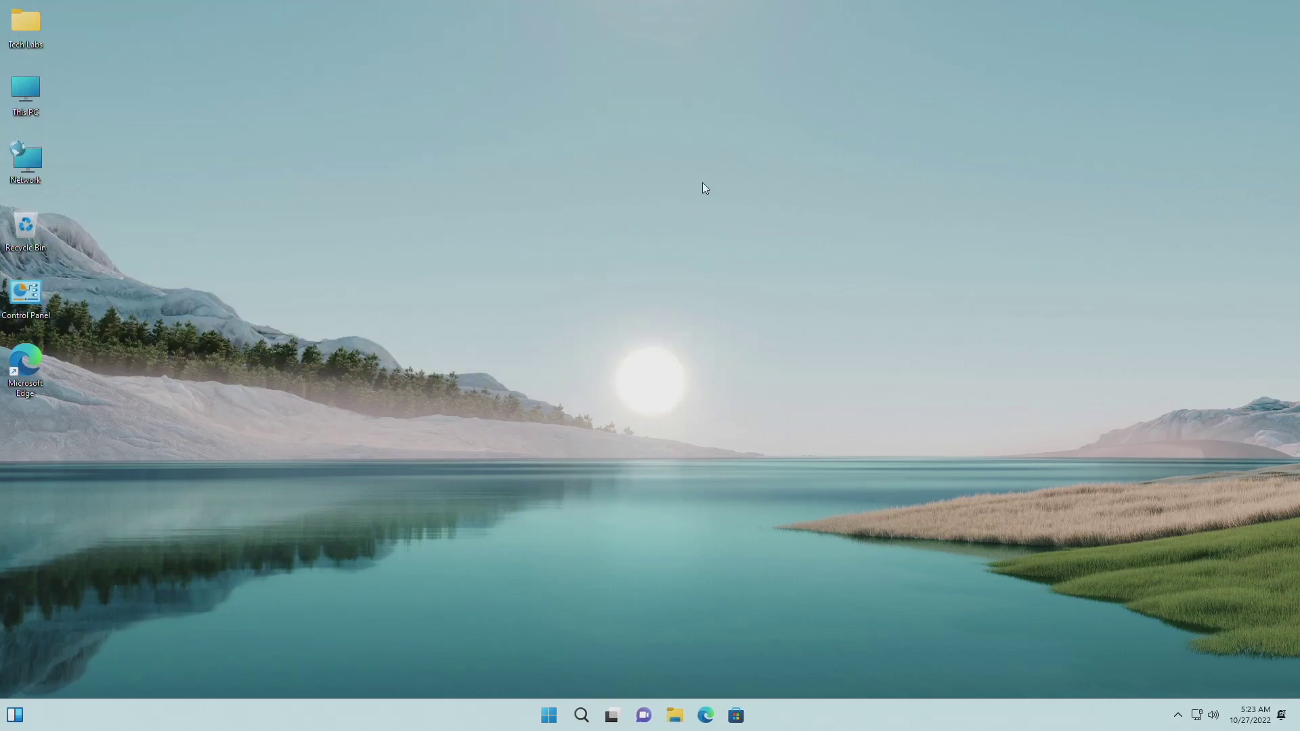
{"action": "left_click", "coordinate": [560, 715]}
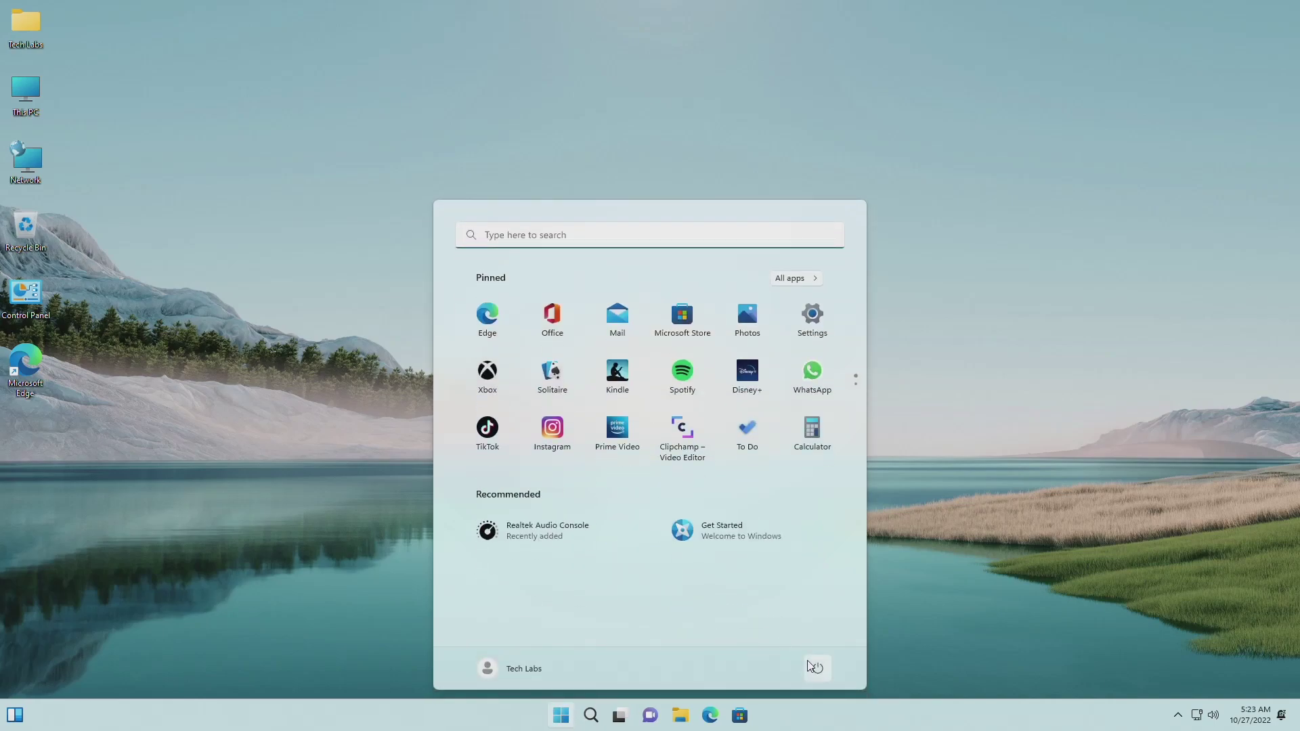
{"action": "left_click", "coordinate": [814, 666]}
{"action": "left_click", "coordinate": [822, 635]}
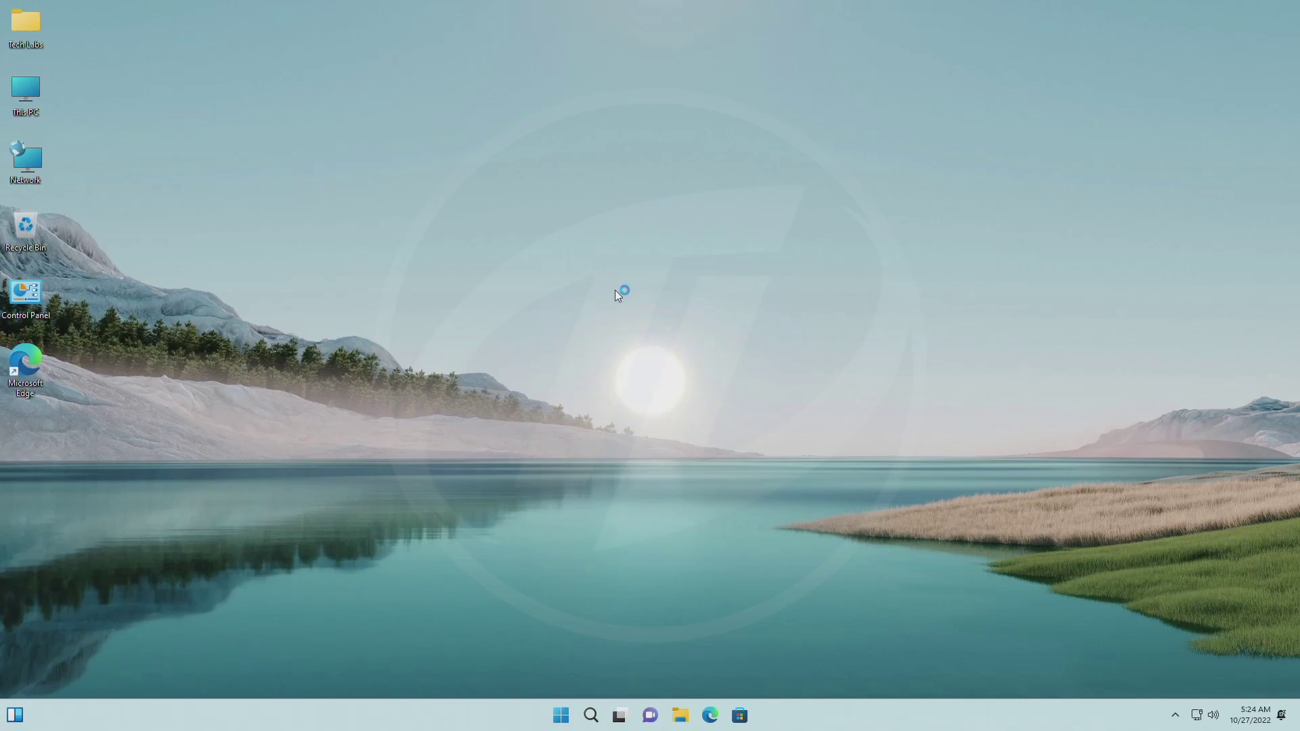
Step: Refresh the desktop, then launch regedit from the Run box and approve its UAC prompt
{"action": "right_click", "coordinate": [588, 259]}
{"action": "left_click", "coordinate": [637, 318]}
{"action": "key", "text": "super+r"}
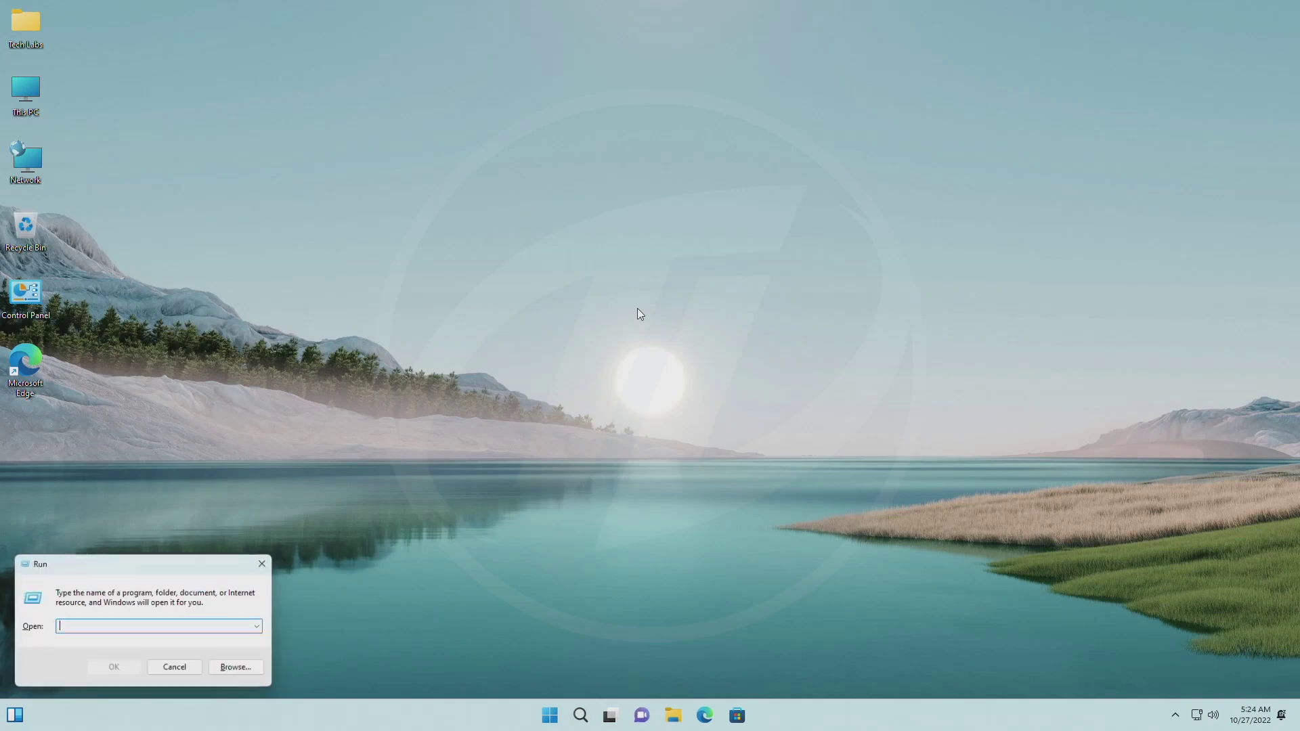
{"action": "type", "text": "rege"}
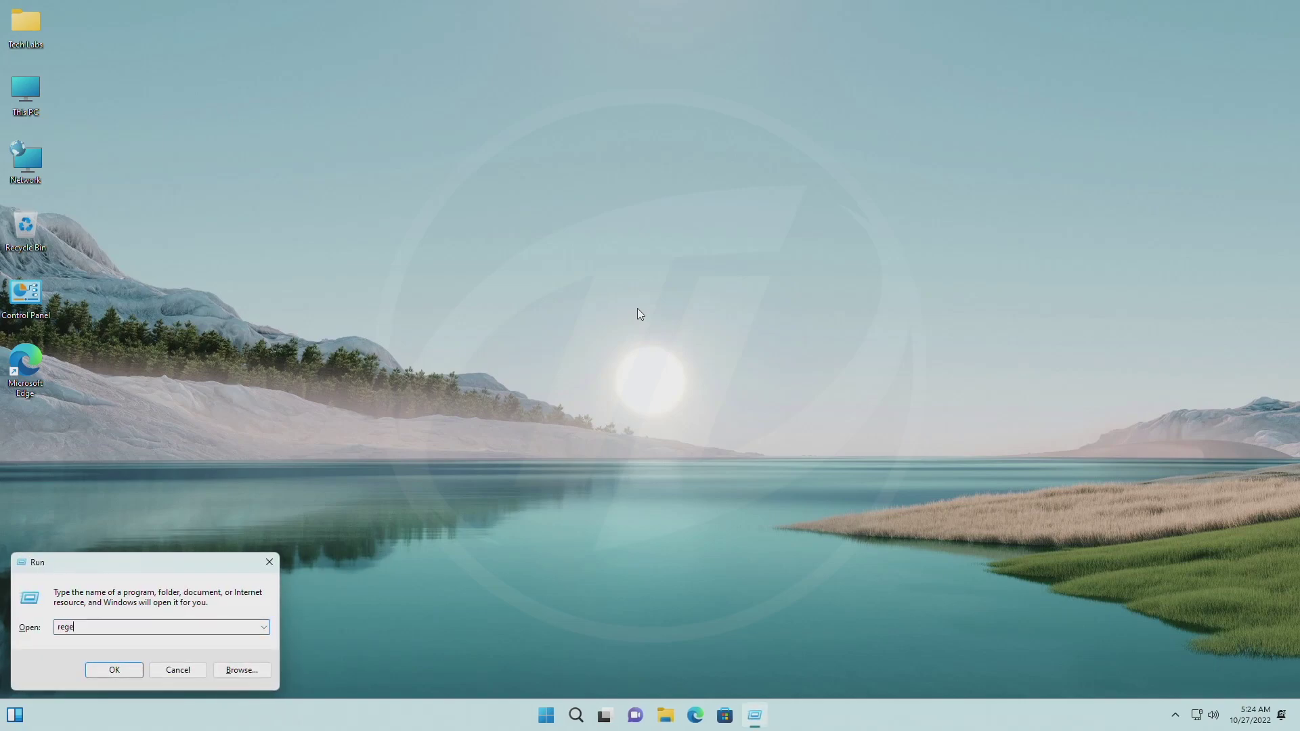
{"action": "type", "text": "dit"}
{"action": "key", "text": "Return"}
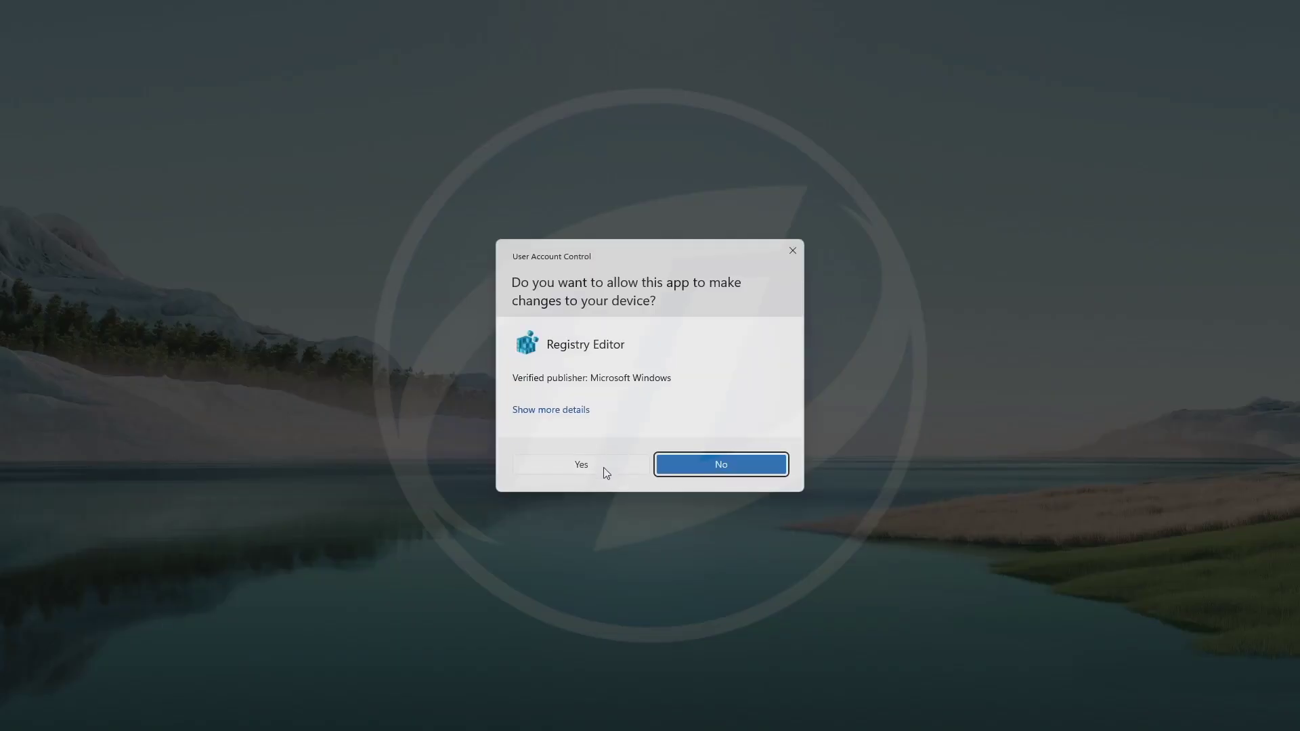
{"action": "left_click", "coordinate": [604, 468]}
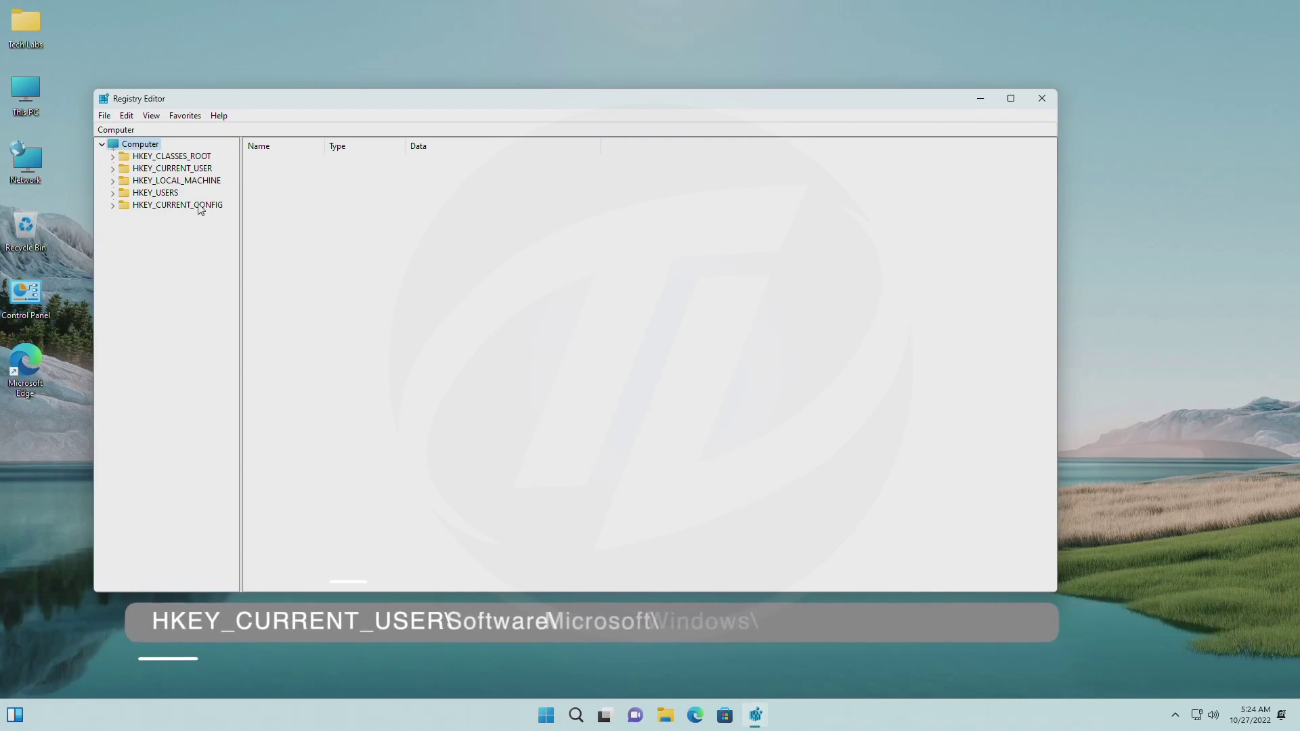
Step: Expand HKEY_CURRENT_USER\Software\Microsoft\Windows\CurrentVersion and select the Explorer key
{"action": "double_click", "coordinate": [171, 167]}
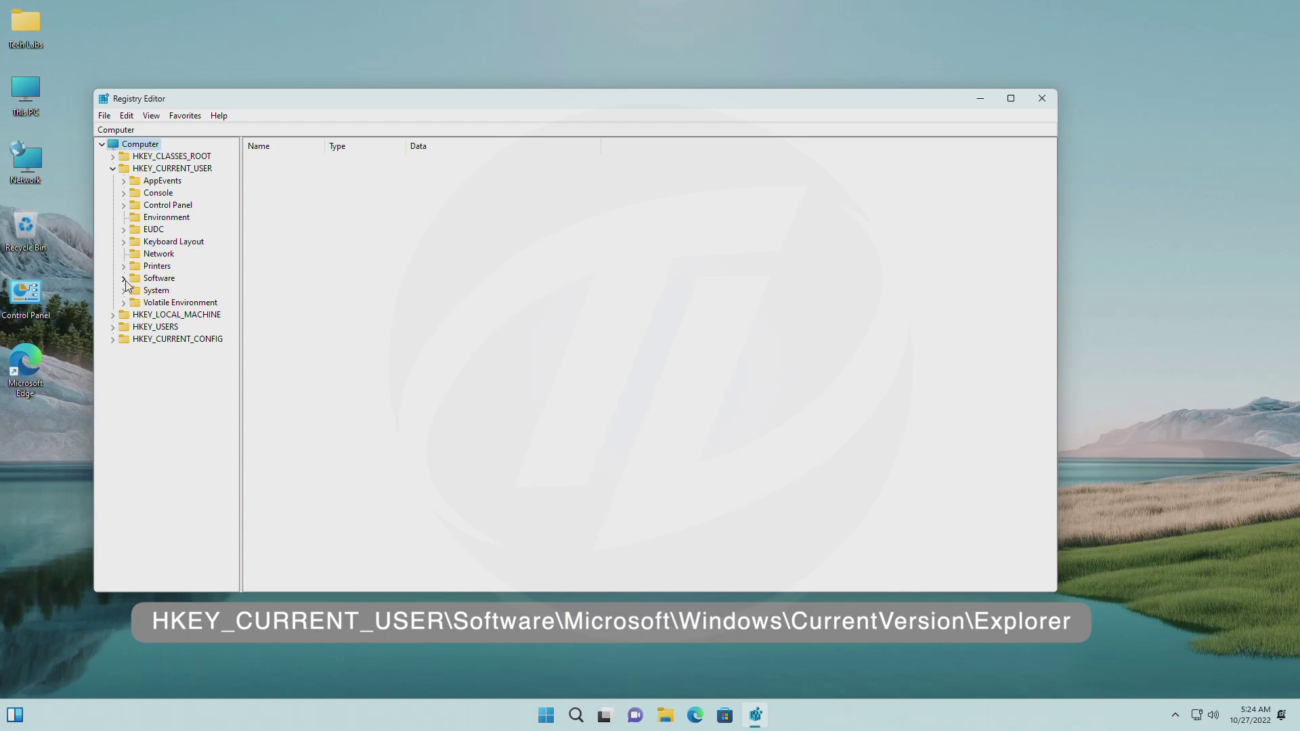
{"action": "left_click", "coordinate": [125, 279]}
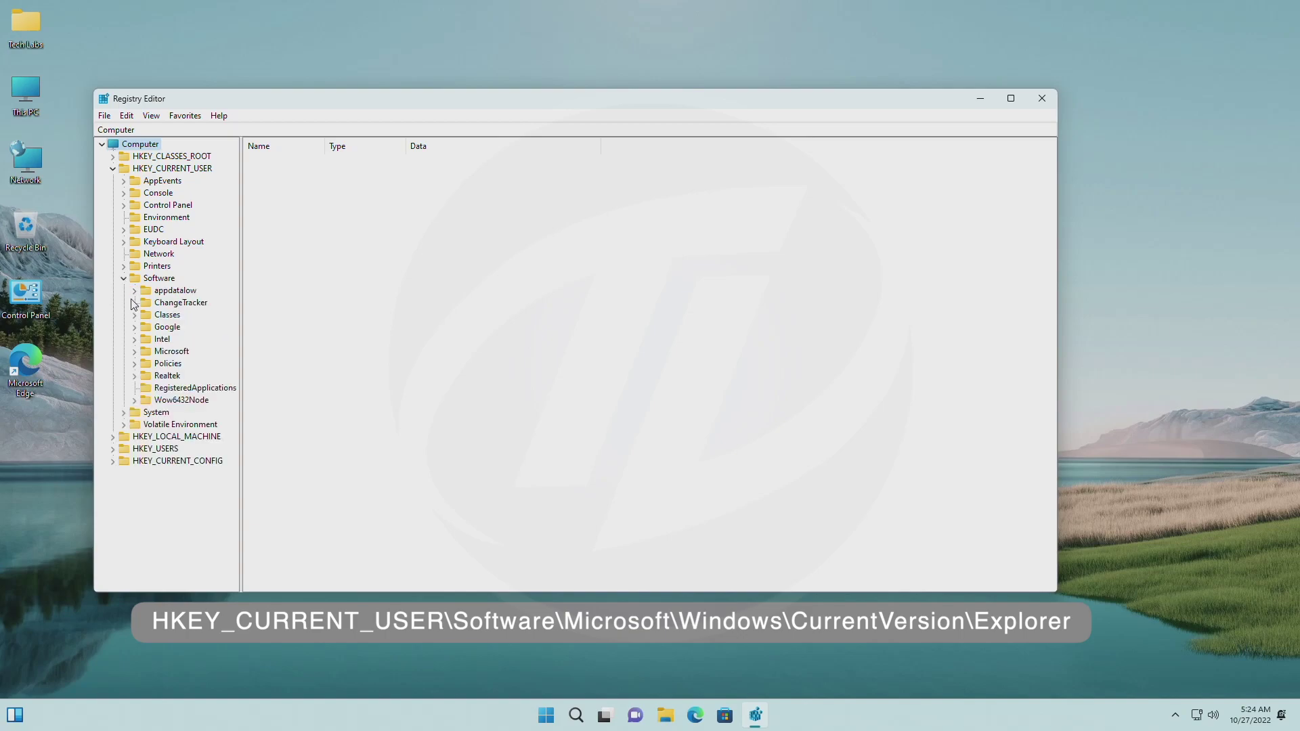
{"action": "left_click", "coordinate": [137, 351]}
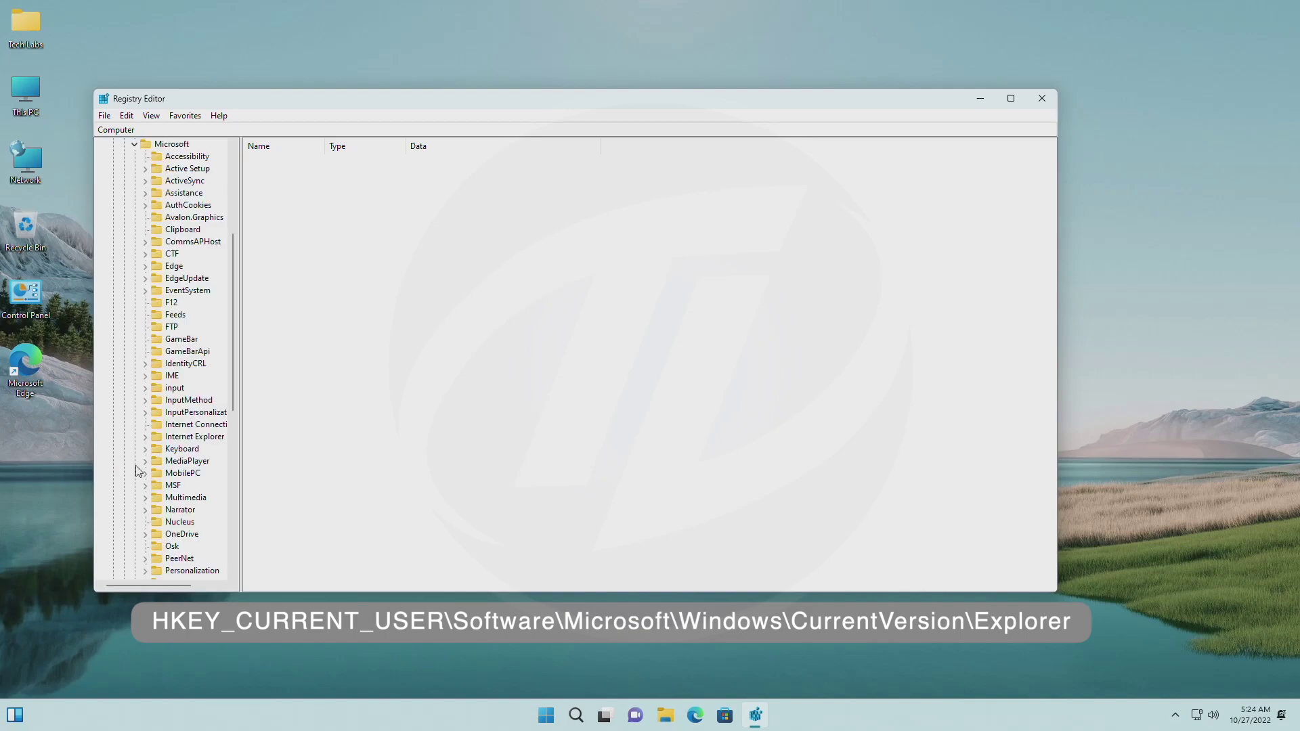
{"action": "scroll", "coordinate": [158, 473], "scroll_direction": "down", "scroll_amount": 5}
{"action": "scroll", "coordinate": [157, 473], "scroll_direction": "down", "scroll_amount": 3}
{"action": "scroll", "coordinate": [157, 472], "scroll_direction": "down", "scroll_amount": 3}
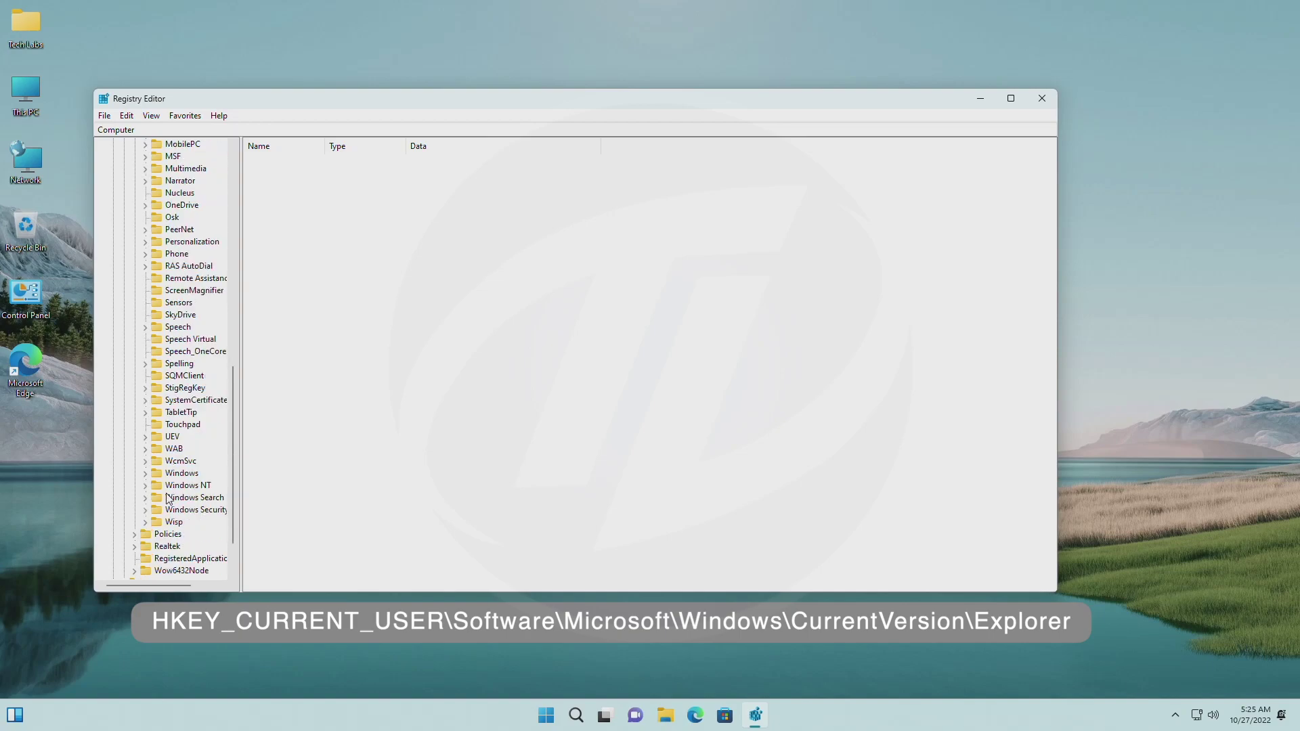
{"action": "left_click", "coordinate": [147, 473]}
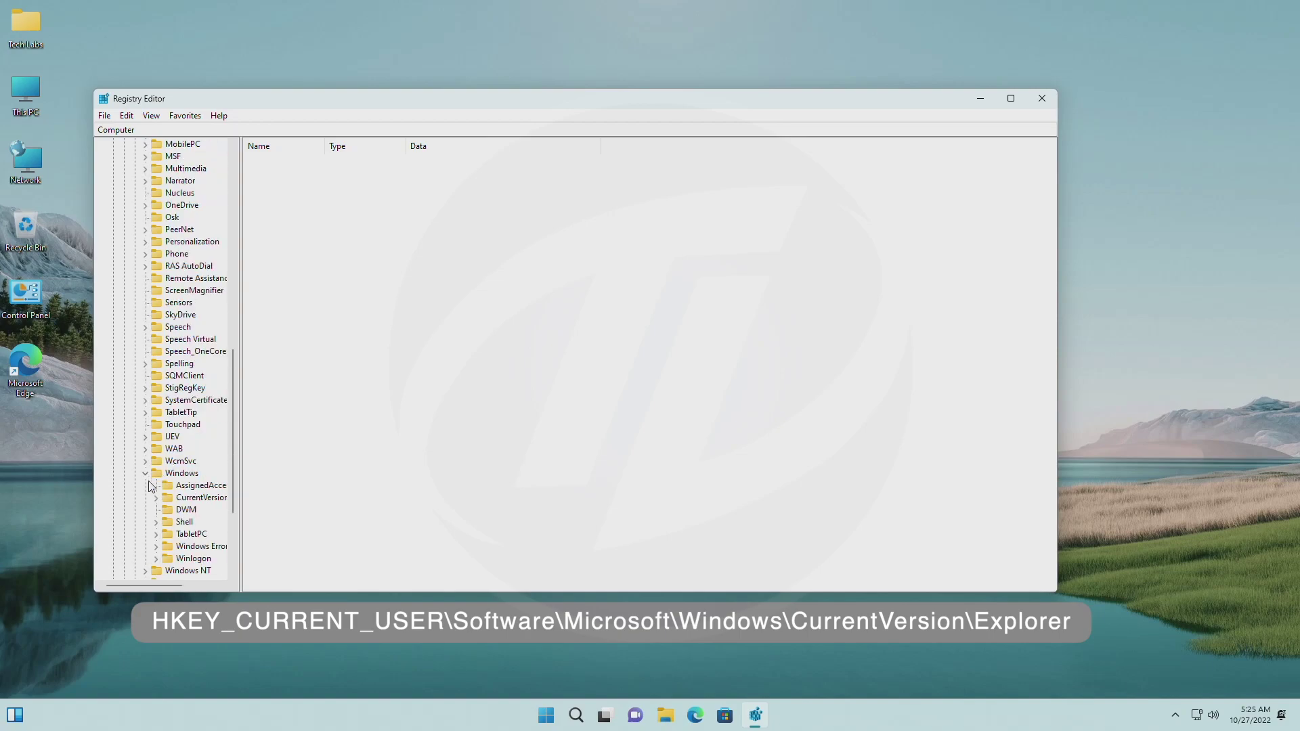
{"action": "left_click", "coordinate": [158, 504]}
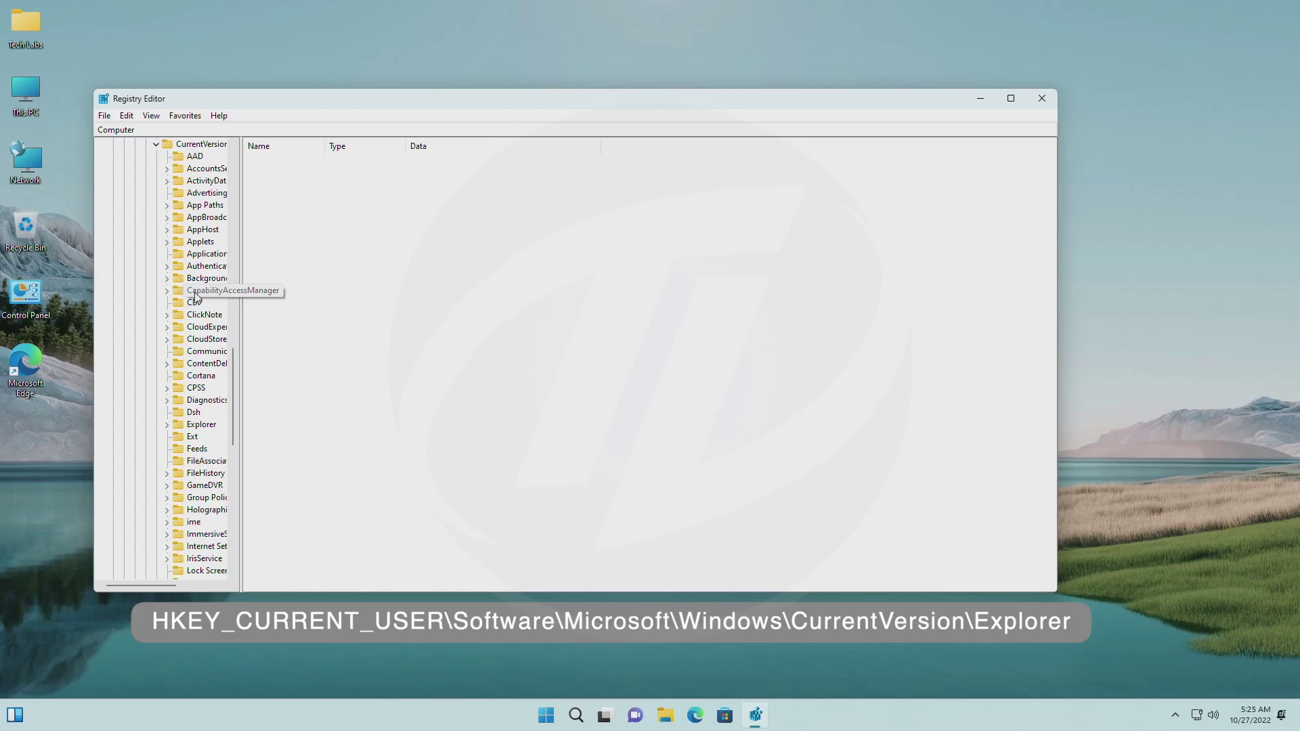
{"action": "left_click", "coordinate": [202, 425]}
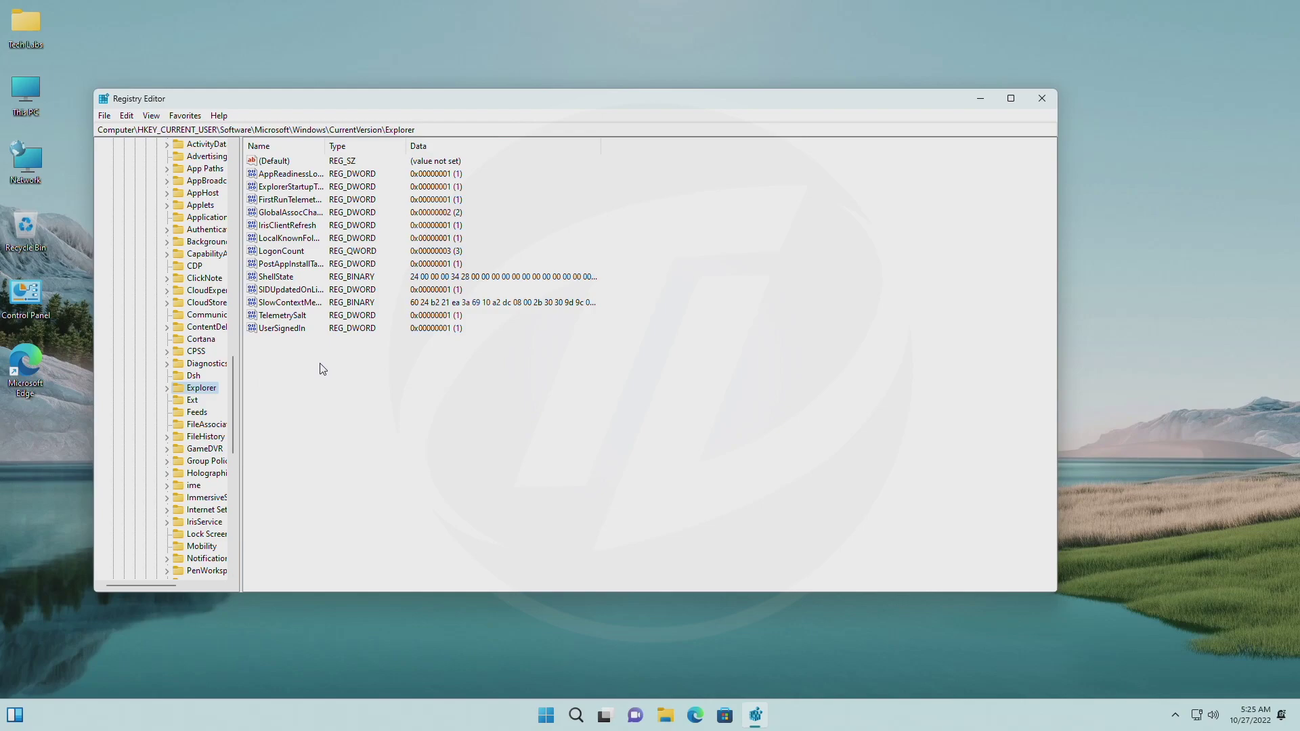
Step: Create a DWORD (32-bit) value named TabletPostureTaskbar with data 1
{"action": "right_click", "coordinate": [319, 366]}
{"action": "mouse_move", "coordinate": [356, 372]}
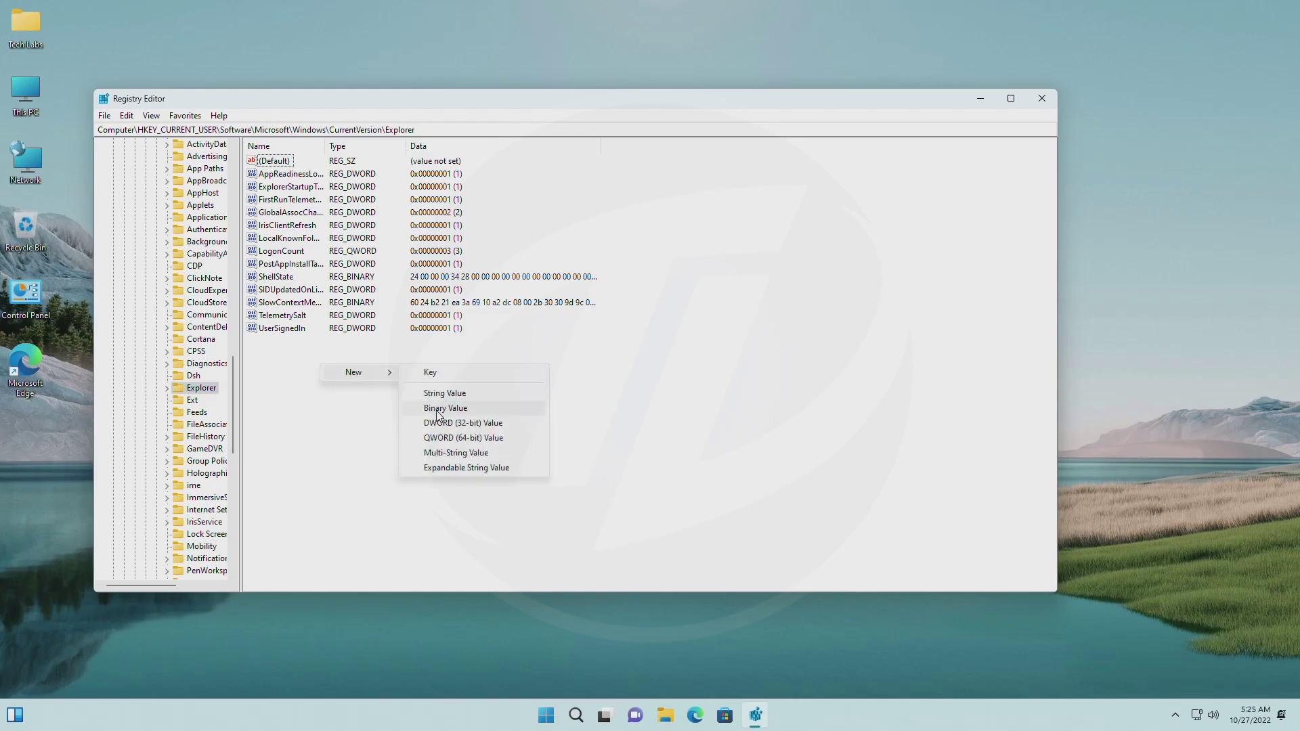
{"action": "left_click", "coordinate": [447, 423]}
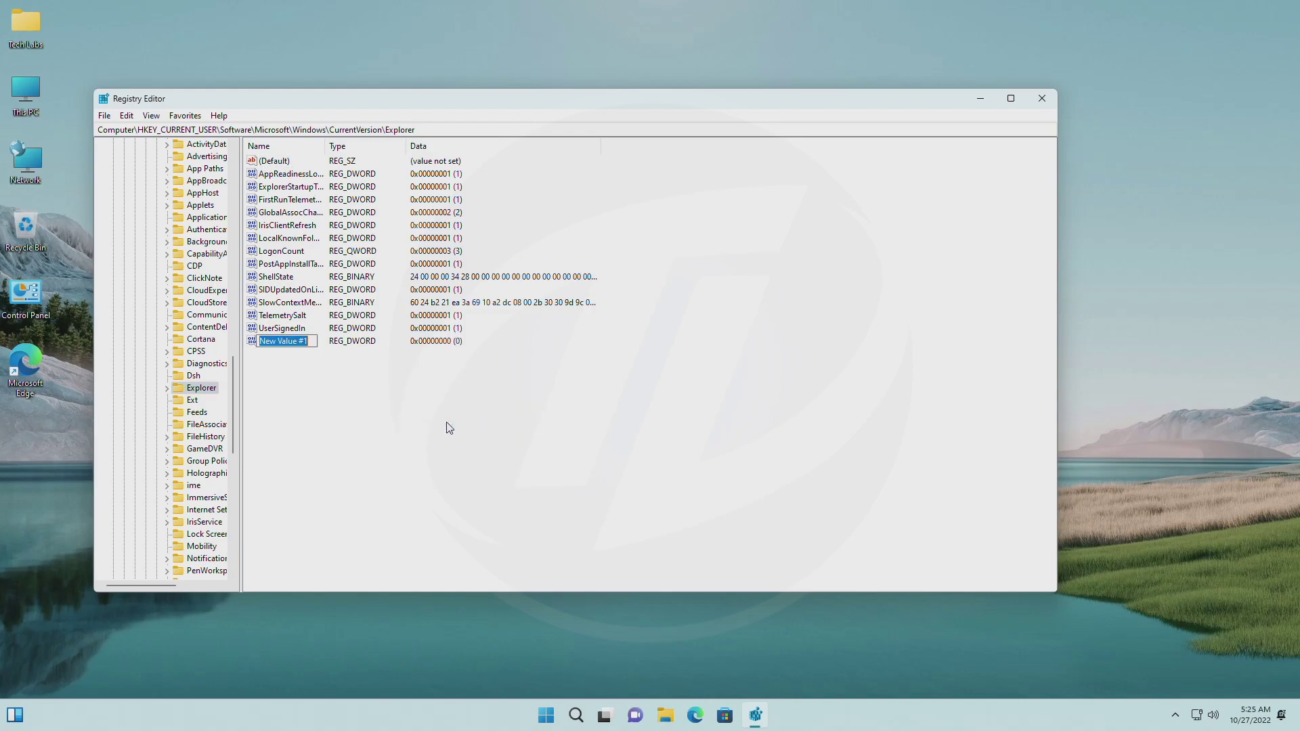
{"action": "type", "text": "TabletPostureTaskbar"}
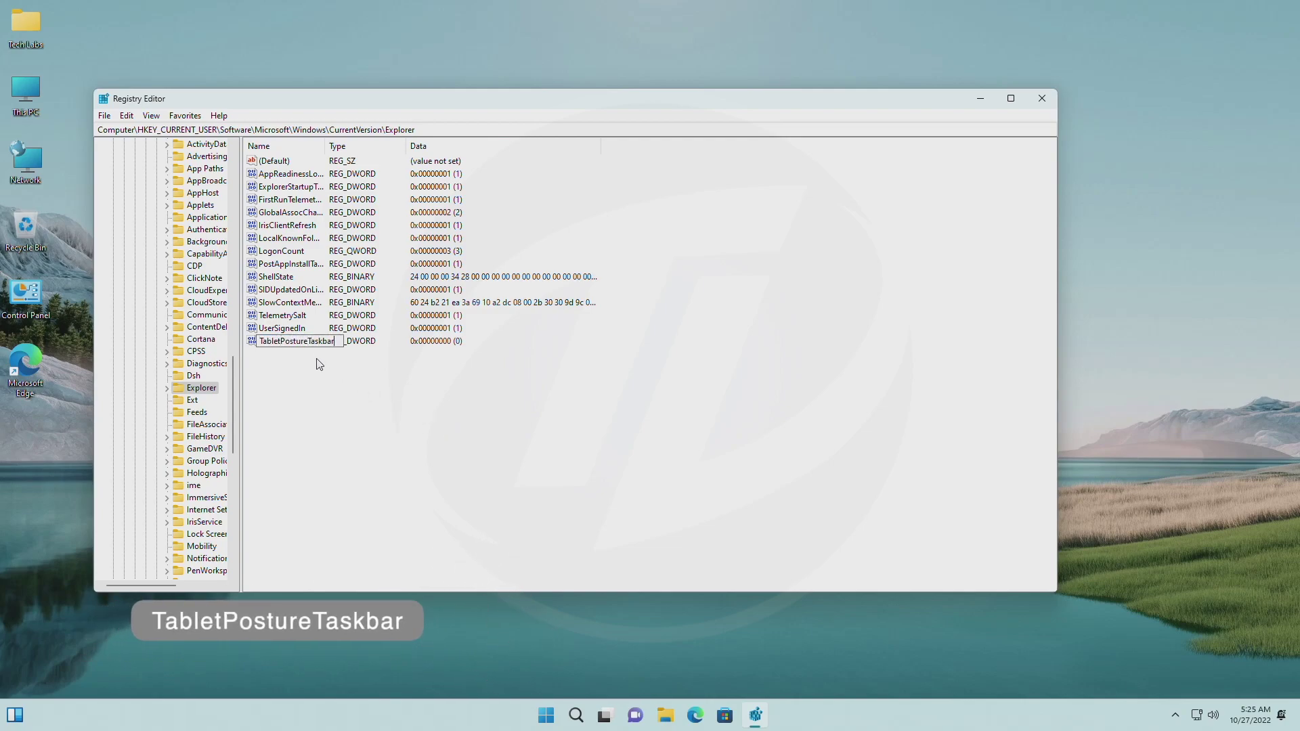
{"action": "key", "text": "Return"}
{"action": "double_click", "coordinate": [301, 342]}
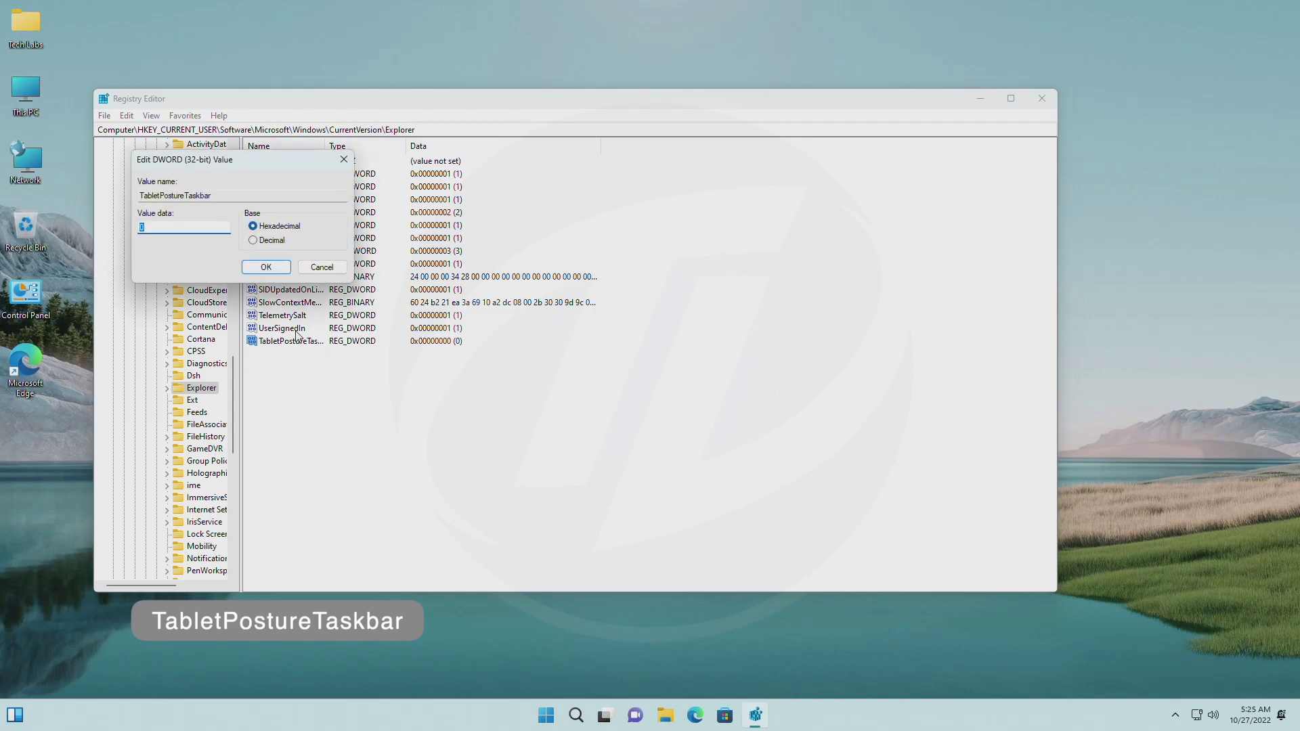
{"action": "type", "text": "1"}
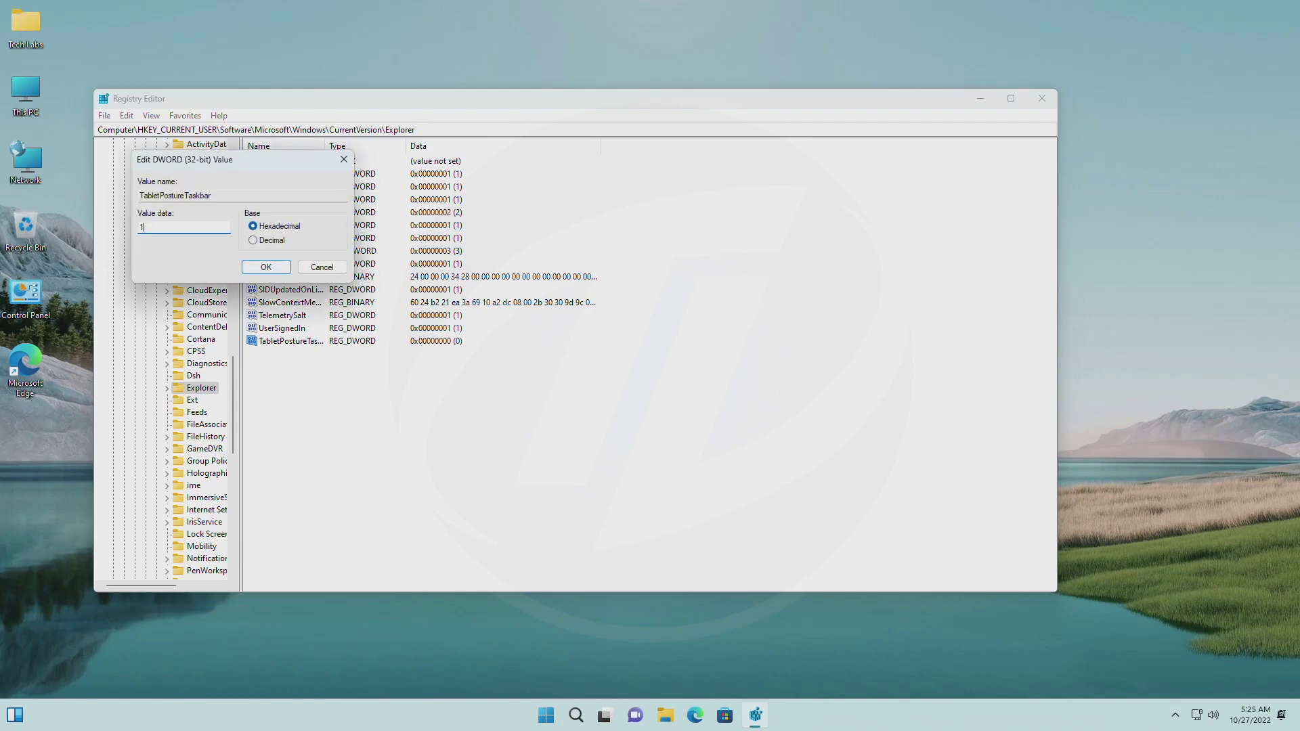
{"action": "key", "text": "Return"}
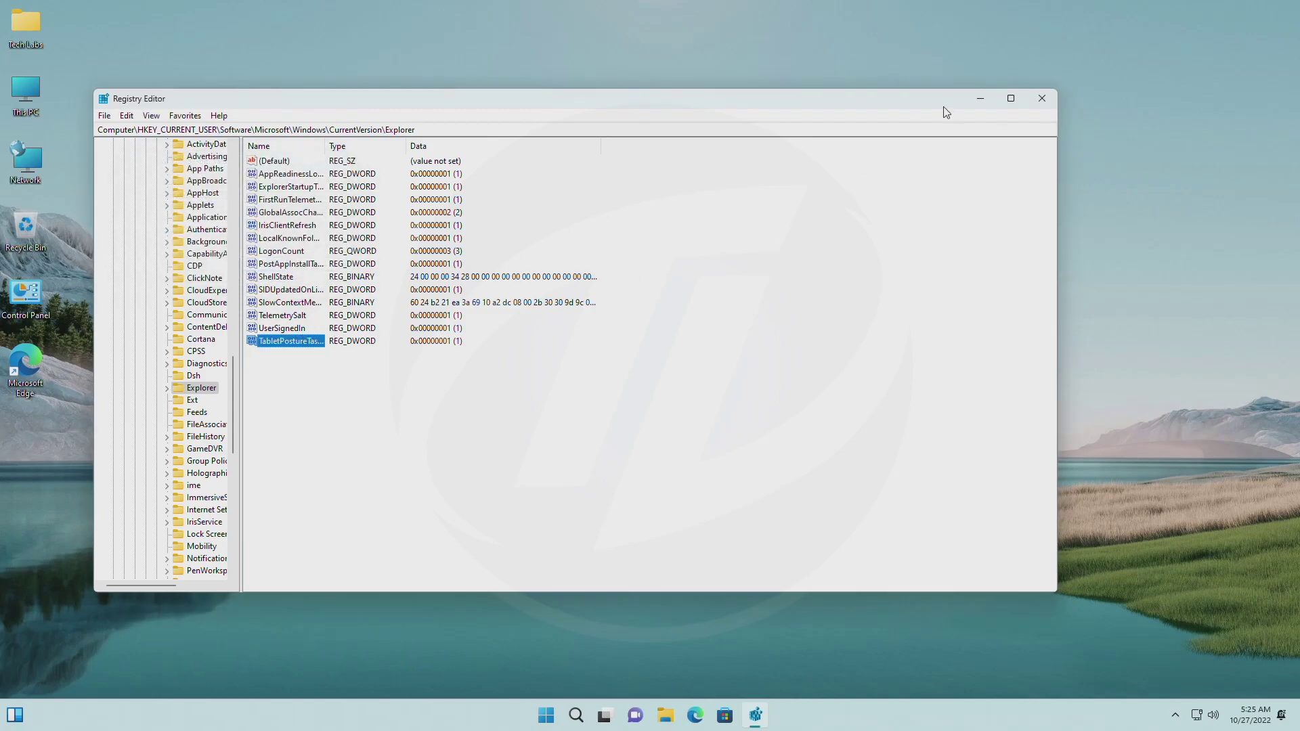
Step: Close Registry Editor and refresh the desktop
{"action": "left_click", "coordinate": [1041, 98]}
{"action": "right_click", "coordinate": [670, 206]}
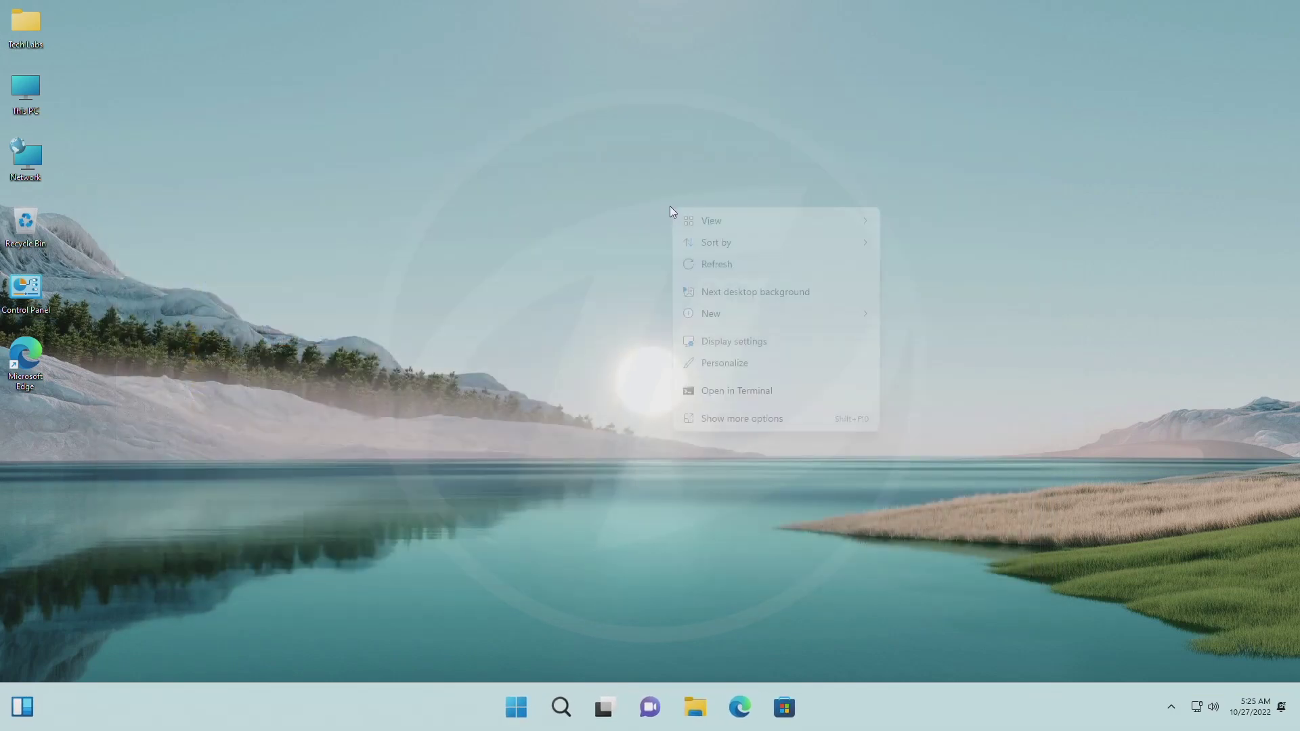
{"action": "left_click", "coordinate": [711, 264]}
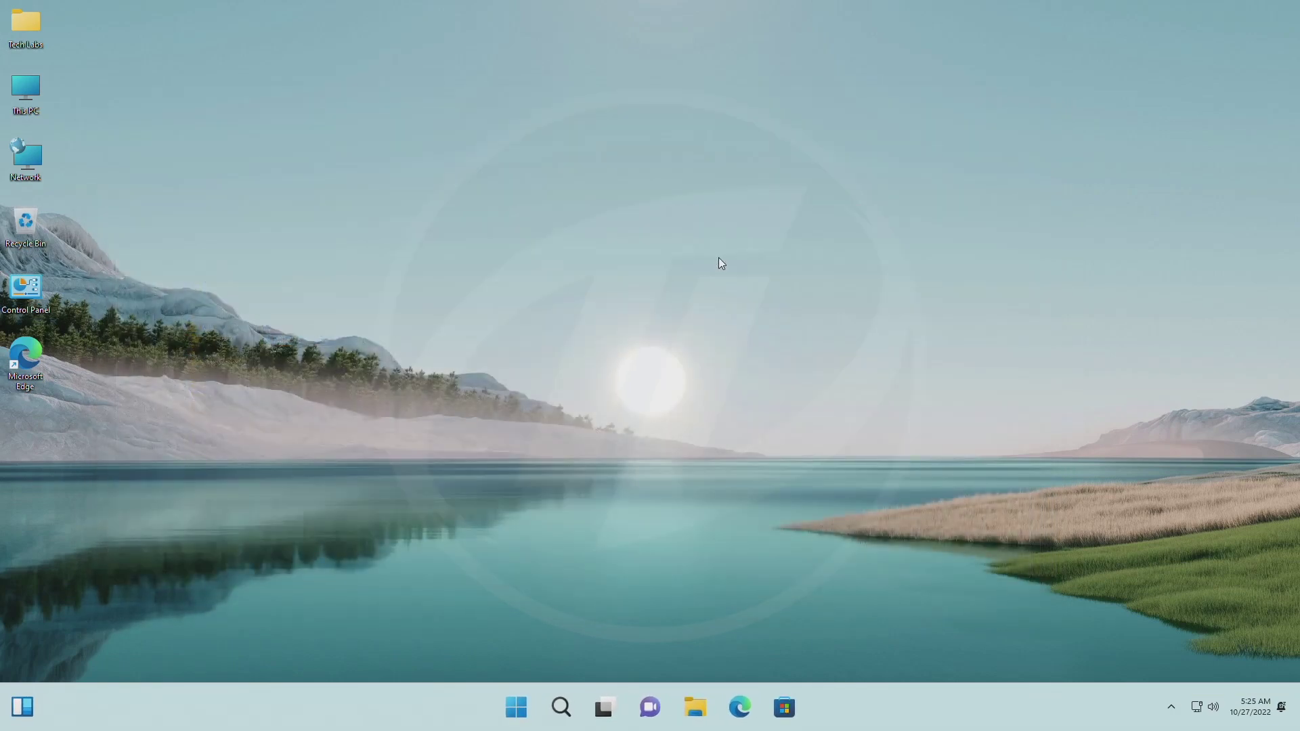
{"action": "right_click", "coordinate": [845, 707]}
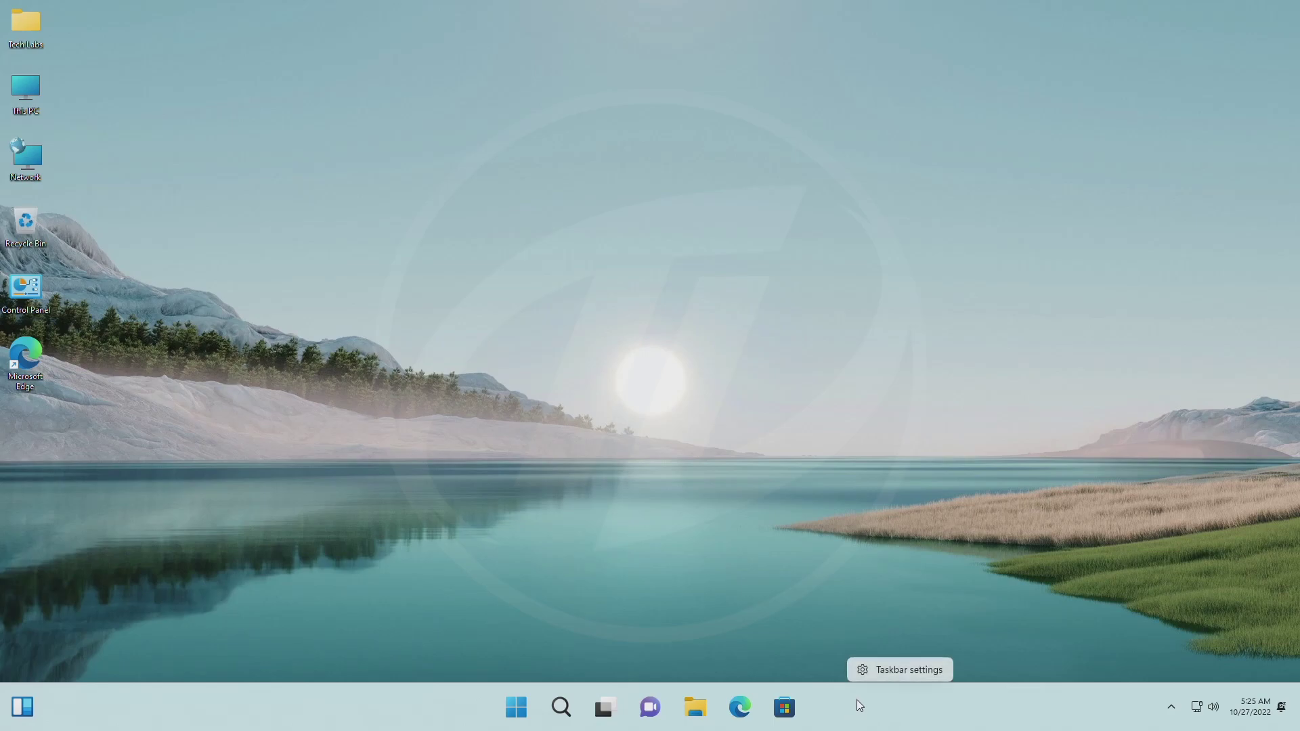
{"action": "left_click", "coordinate": [885, 670]}
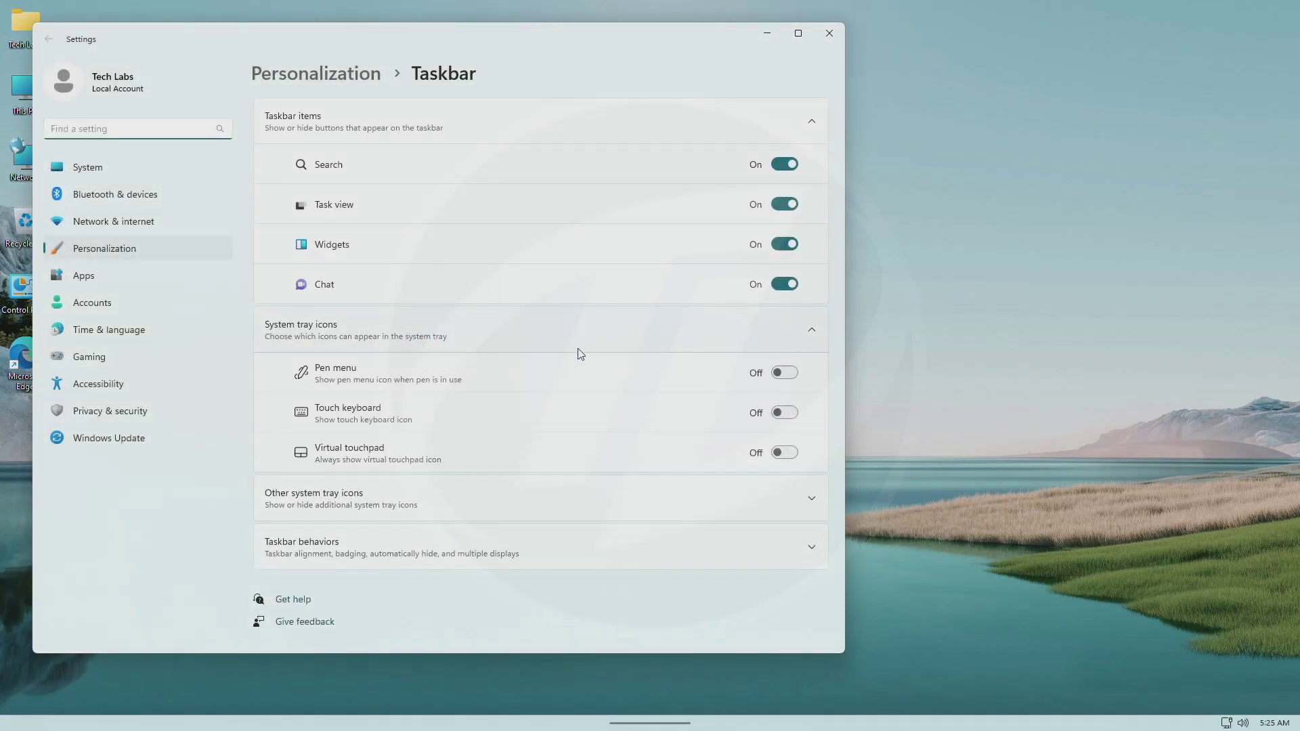
{"action": "left_click", "coordinate": [427, 546]}
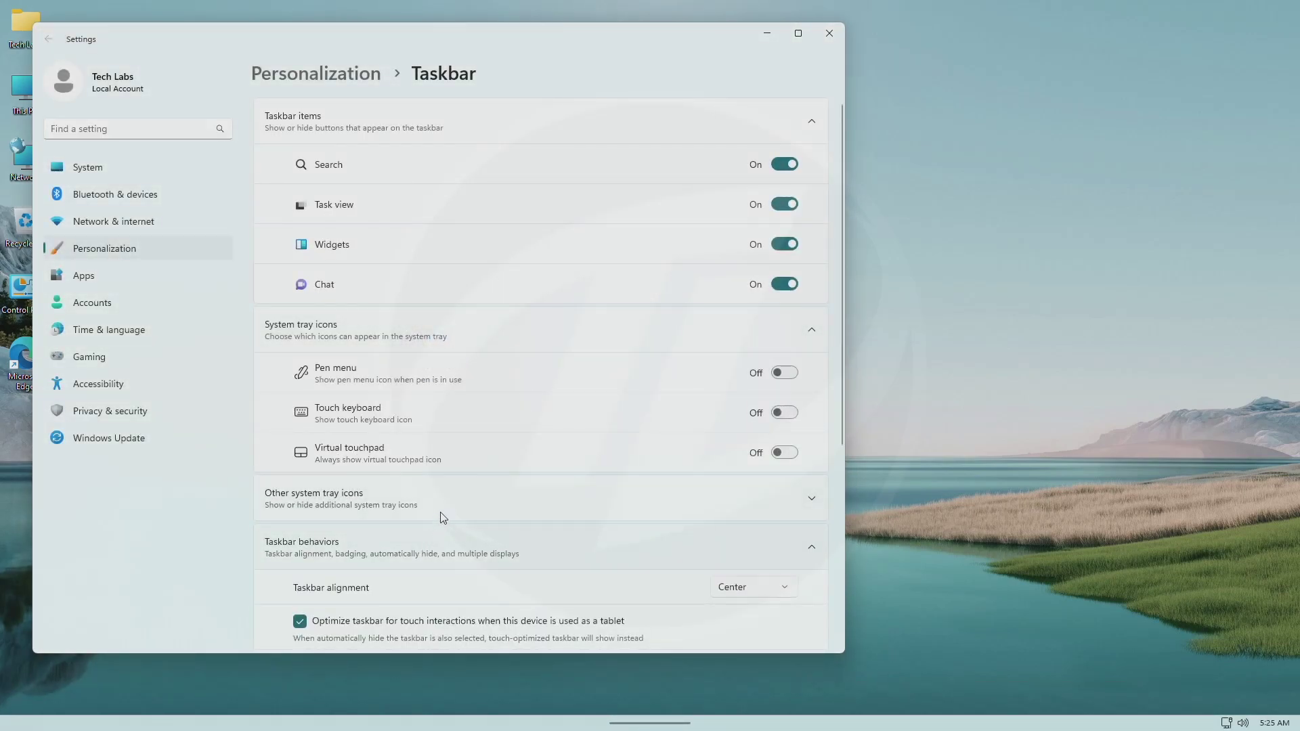
{"action": "scroll", "coordinate": [539, 564], "scroll_direction": "down", "scroll_amount": 2}
{"action": "scroll", "coordinate": [540, 565], "scroll_direction": "down", "scroll_amount": 1}
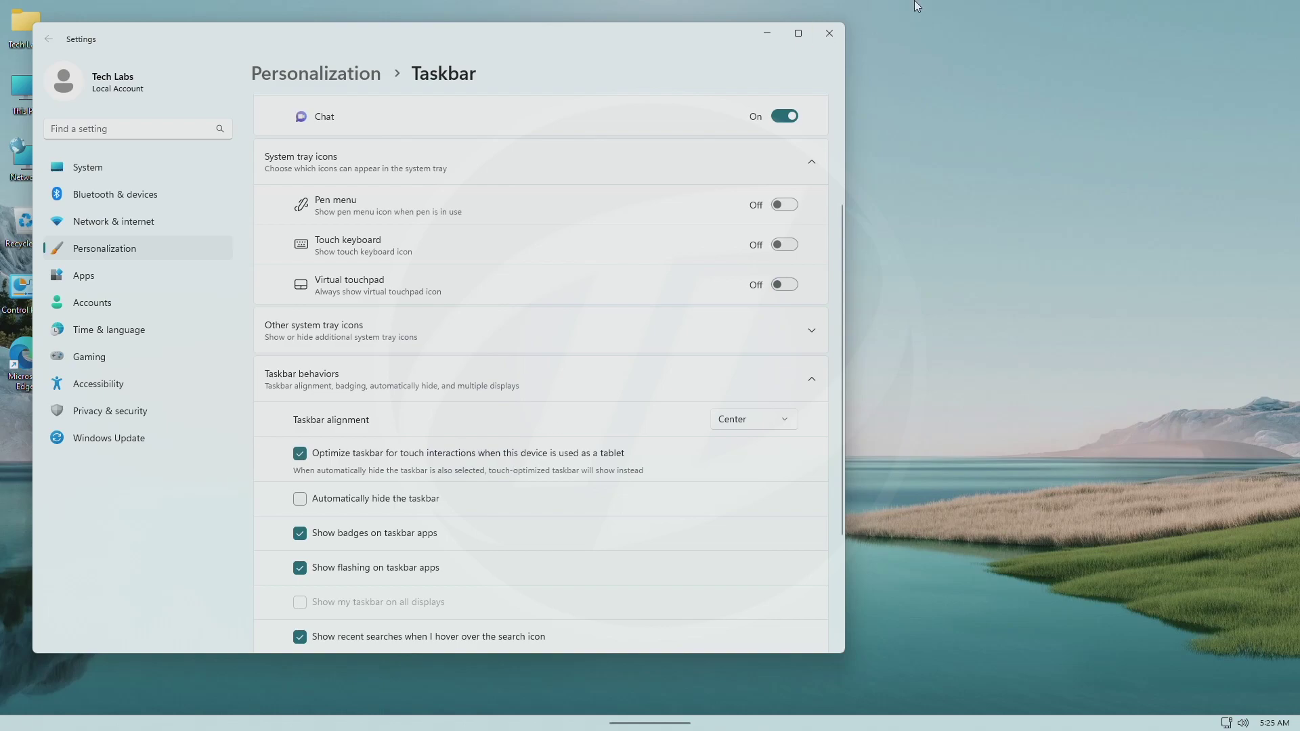
Step: Close Settings, reopen it on About your PC via a Start search, and maximize it
{"action": "left_click", "coordinate": [829, 34]}
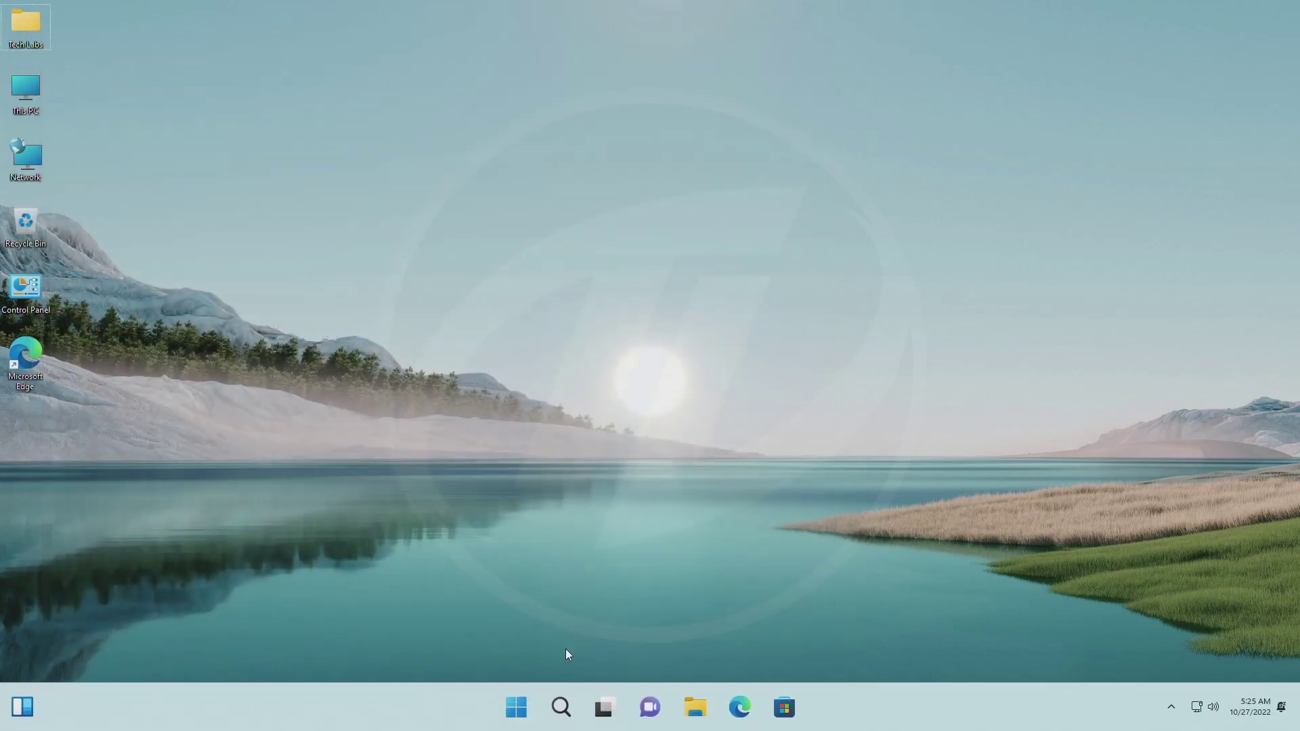
{"action": "left_click", "coordinate": [514, 708]}
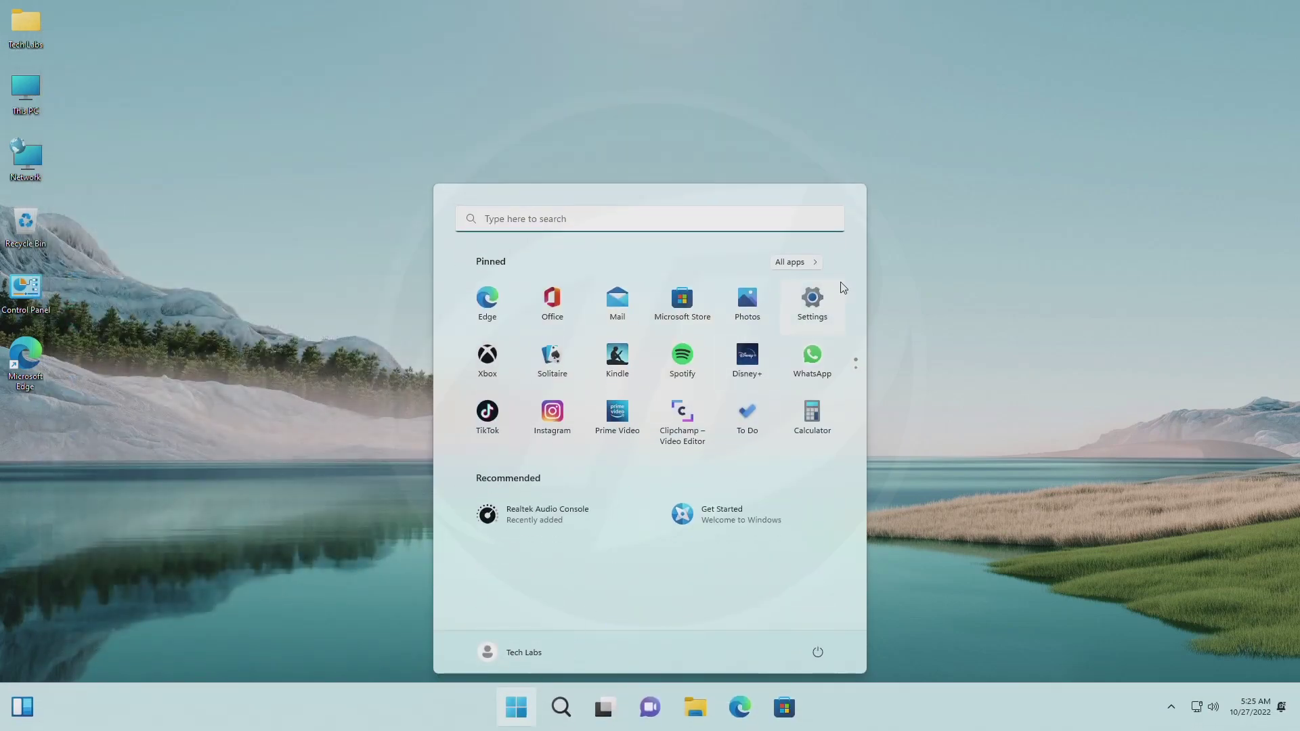
{"action": "type", "text": "about"}
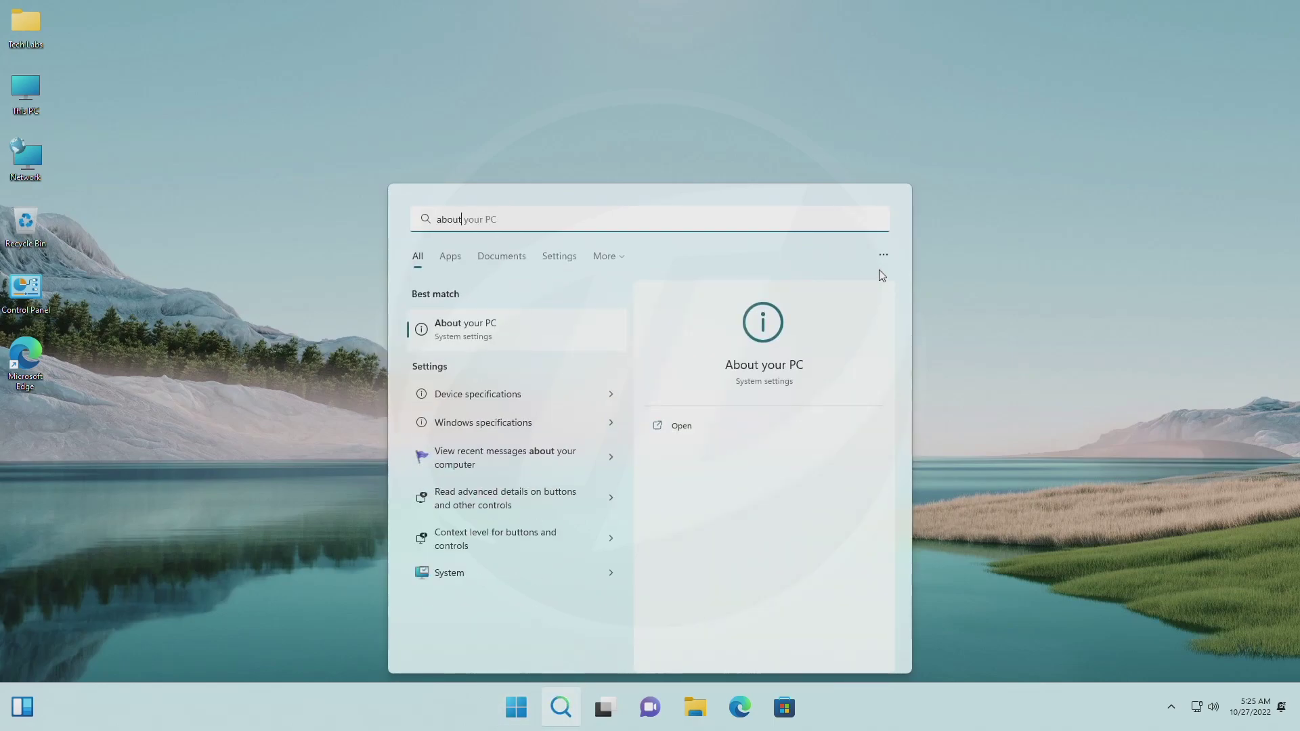
{"action": "key", "text": "Return"}
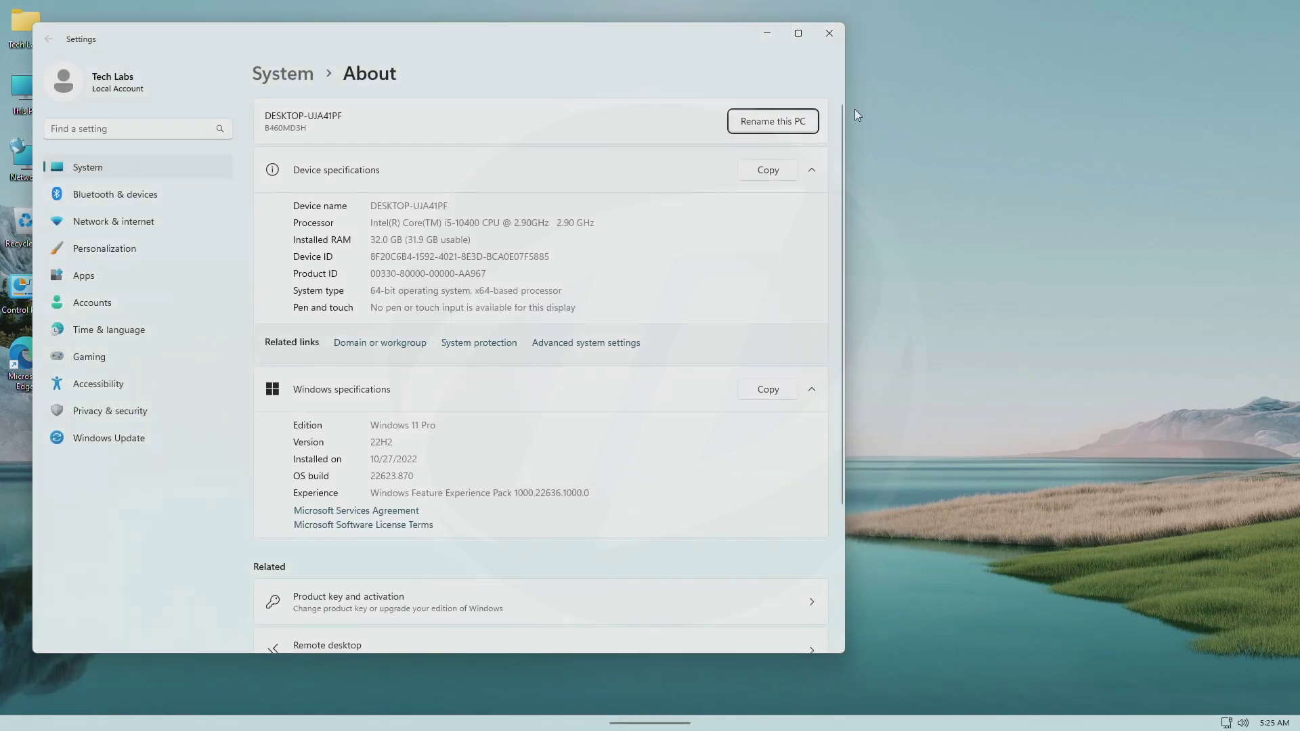
{"action": "left_click", "coordinate": [798, 36]}
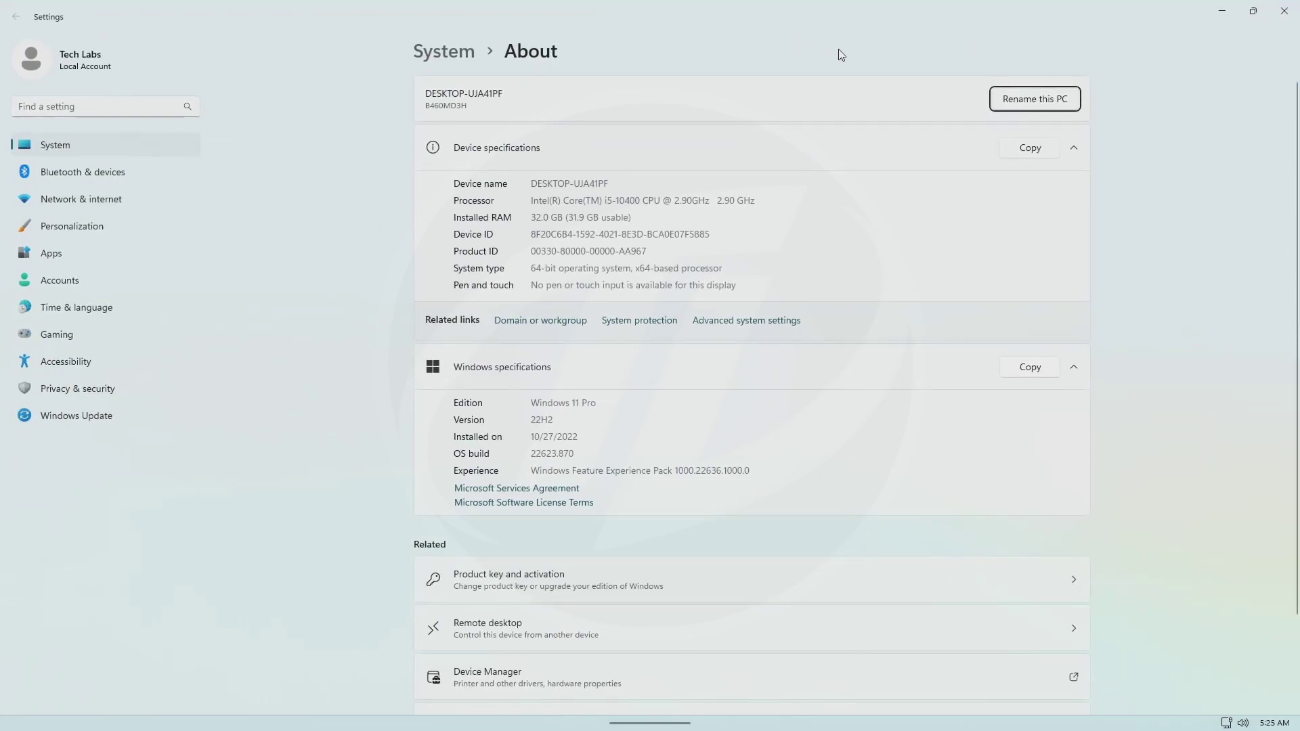